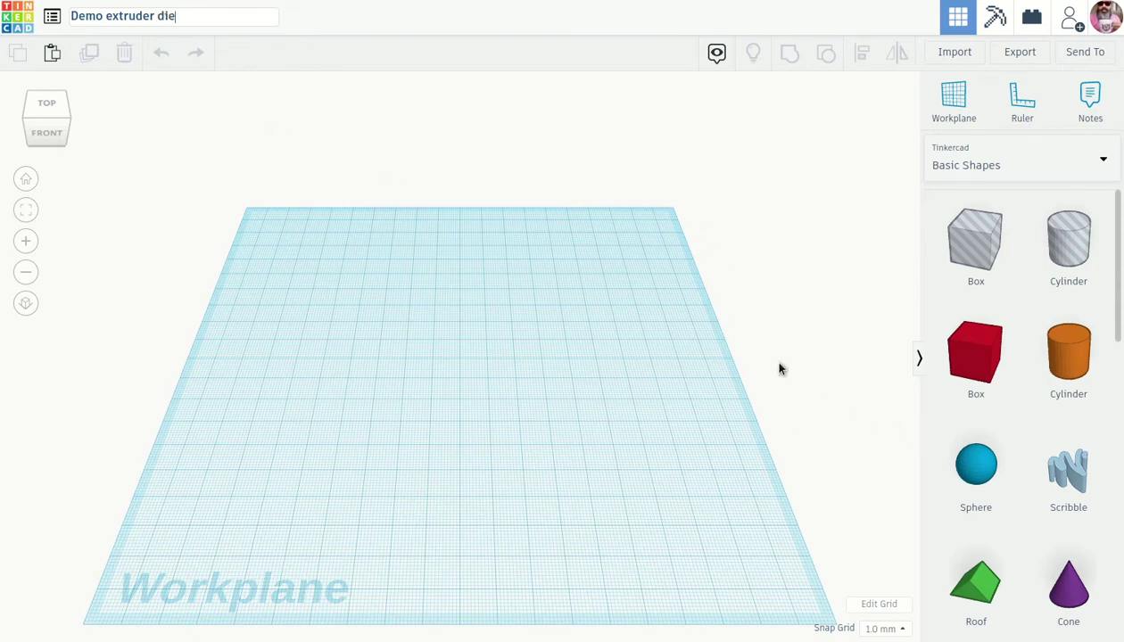
Place a solid cylinder on the workplane and set both its length and width to 110 mm.
{"action": "left_click_drag", "start_coordinate": [1071, 365], "coordinate": [425, 373]}
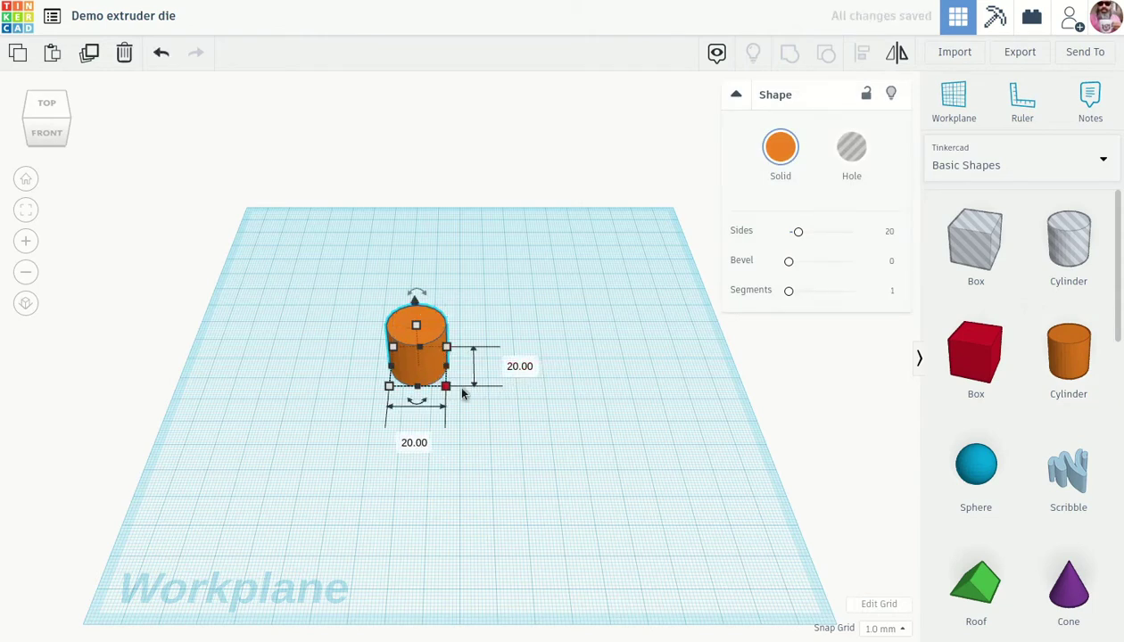
{"action": "left_click", "coordinate": [523, 376]}
{"action": "left_click", "coordinate": [435, 372]}
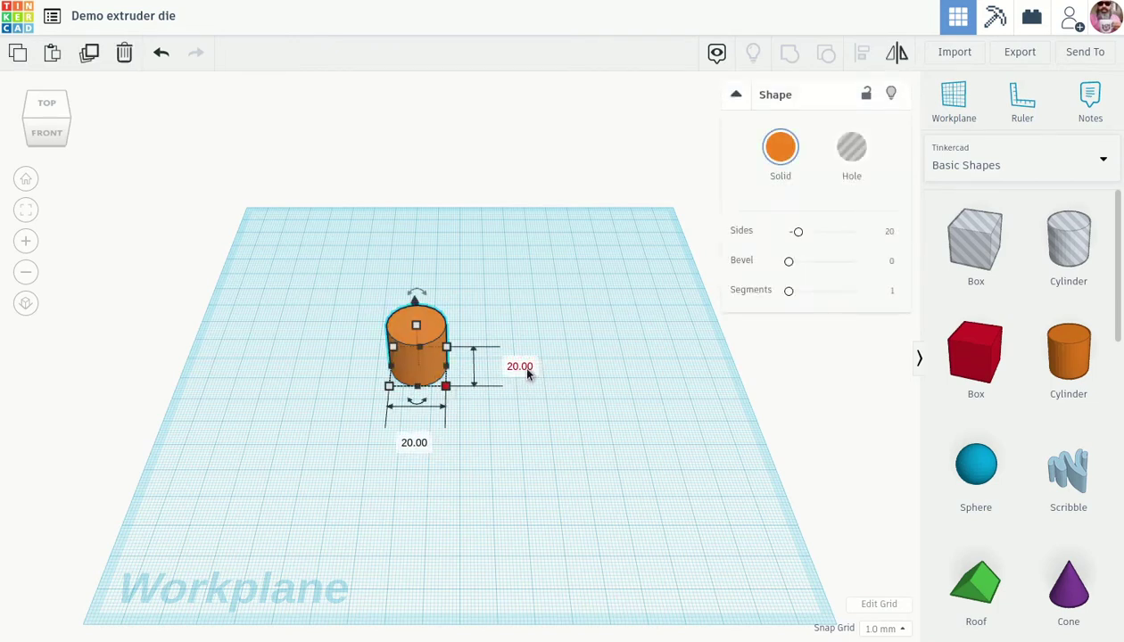
{"action": "type", "text": "110"}
{"action": "key", "text": "Return"}
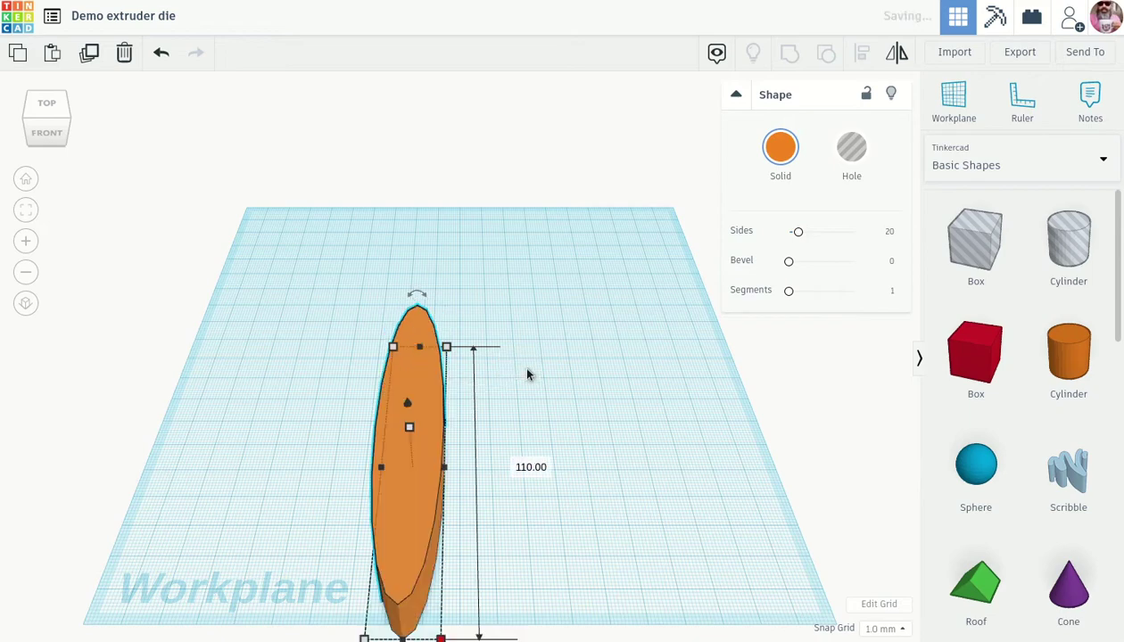
{"action": "right_click_drag", "start_coordinate": [497, 383], "coordinate": [425, 564]}
{"action": "left_click", "coordinate": [425, 590]}
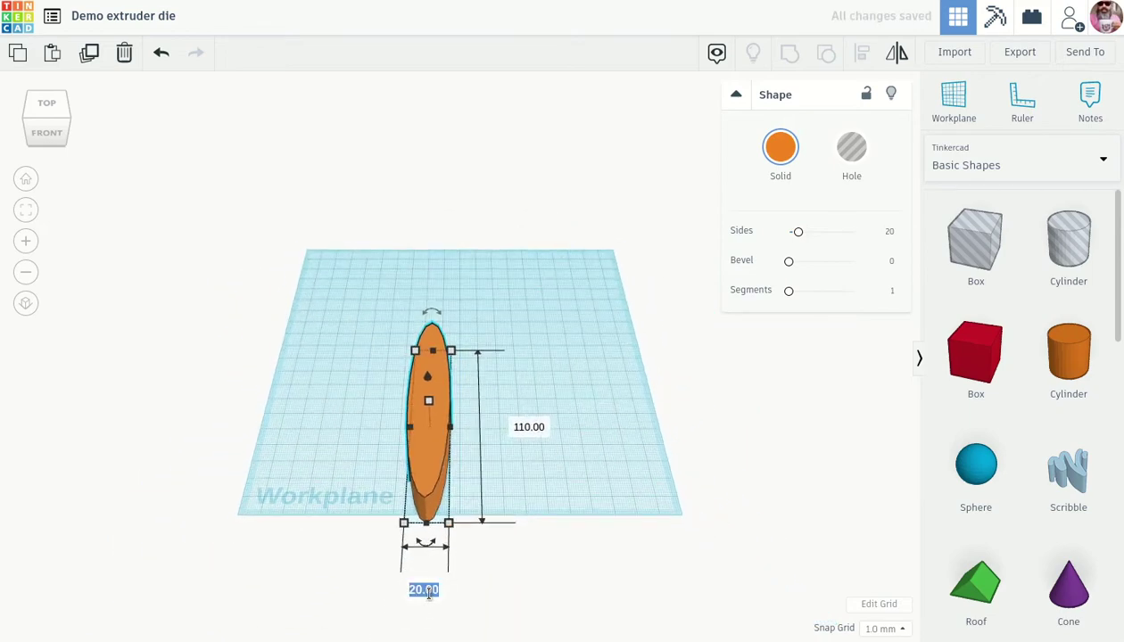
{"action": "type", "text": "110"}
{"action": "key", "text": "Return"}
Move the wide cylinder toward the middle of the workplane and set its height to 15 mm.
{"action": "left_click_drag", "start_coordinate": [560, 419], "coordinate": [585, 413]}
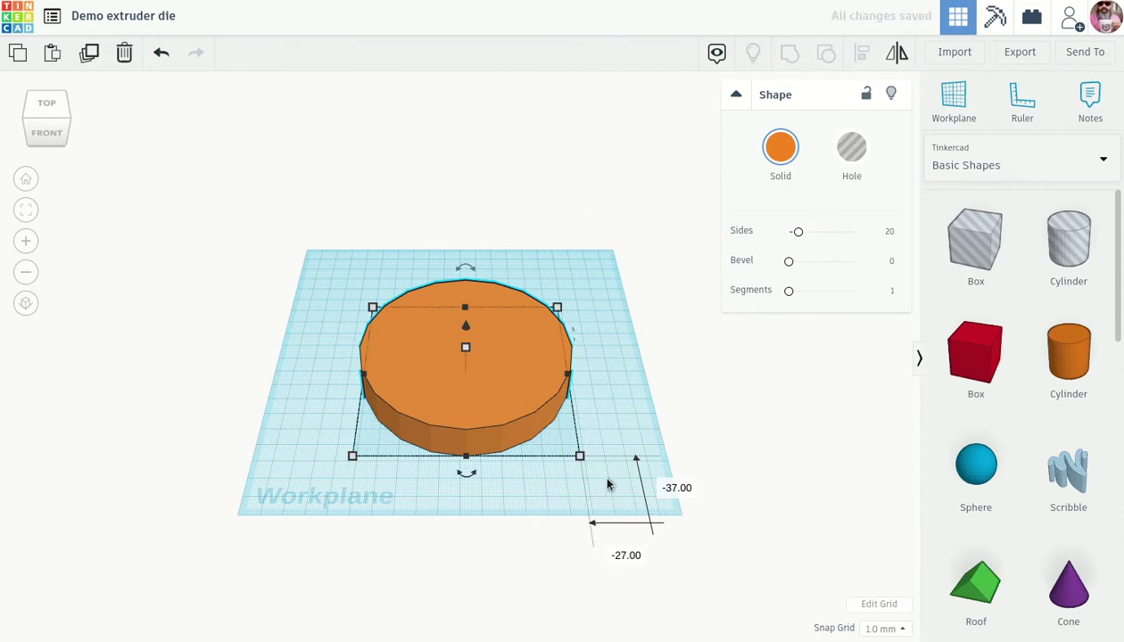
{"action": "scroll", "coordinate": [607, 485], "scroll_direction": "up", "scroll_amount": 3}
{"action": "right_click_drag", "start_coordinate": [638, 464], "coordinate": [625, 449]}
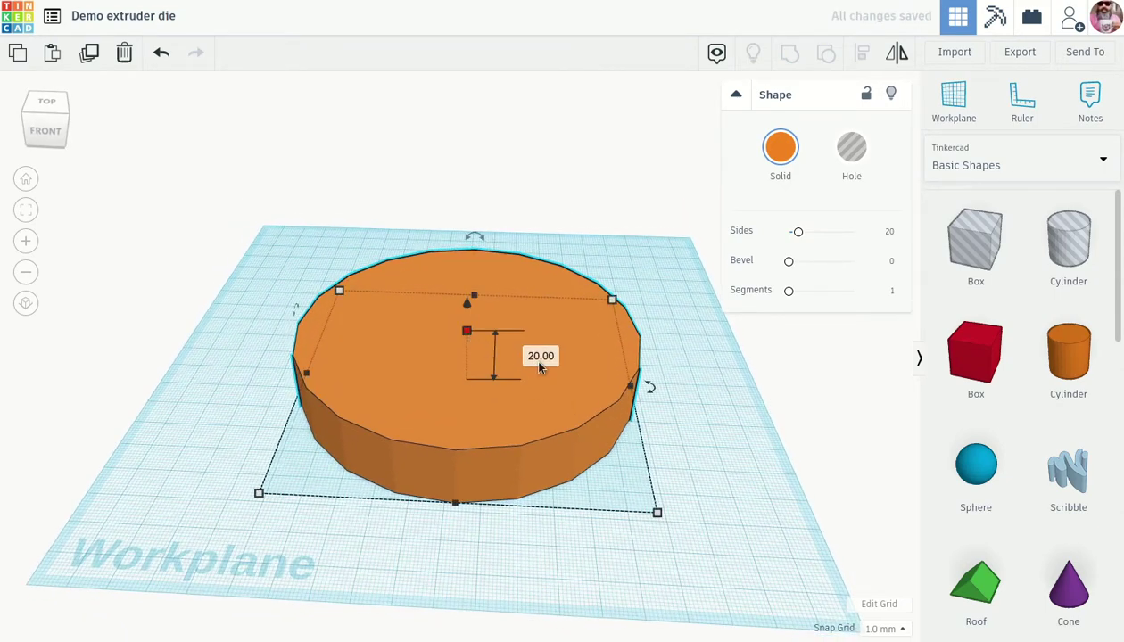
{"action": "left_click", "coordinate": [538, 357]}
{"action": "type", "text": "15"}
{"action": "key", "text": "Return"}
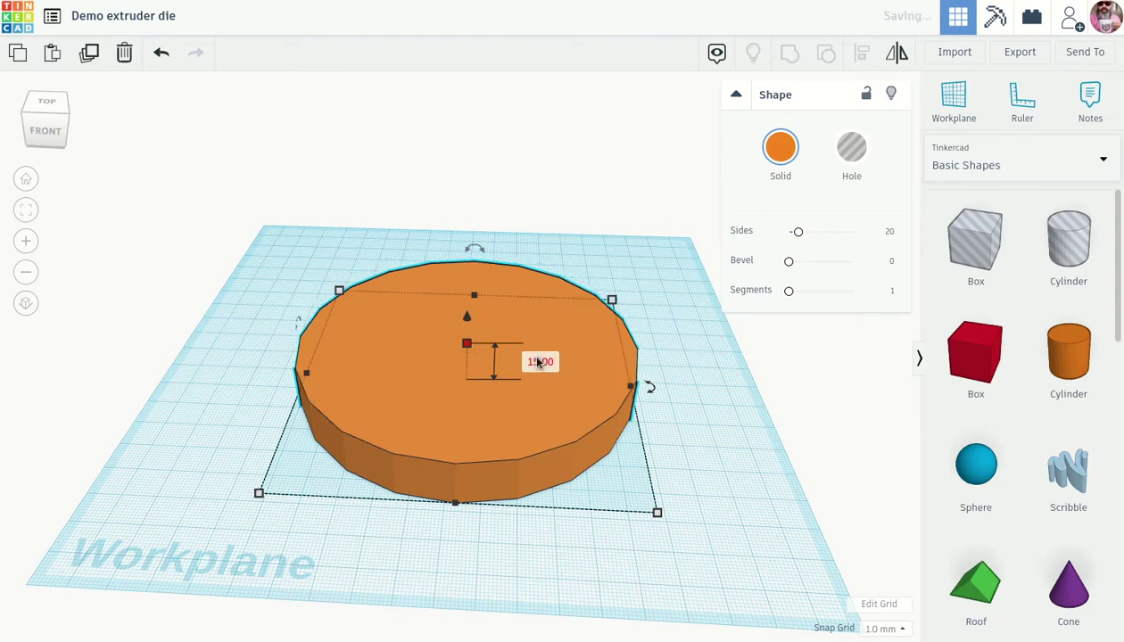
{"action": "right_click_drag", "start_coordinate": [674, 455], "coordinate": [677, 454]}
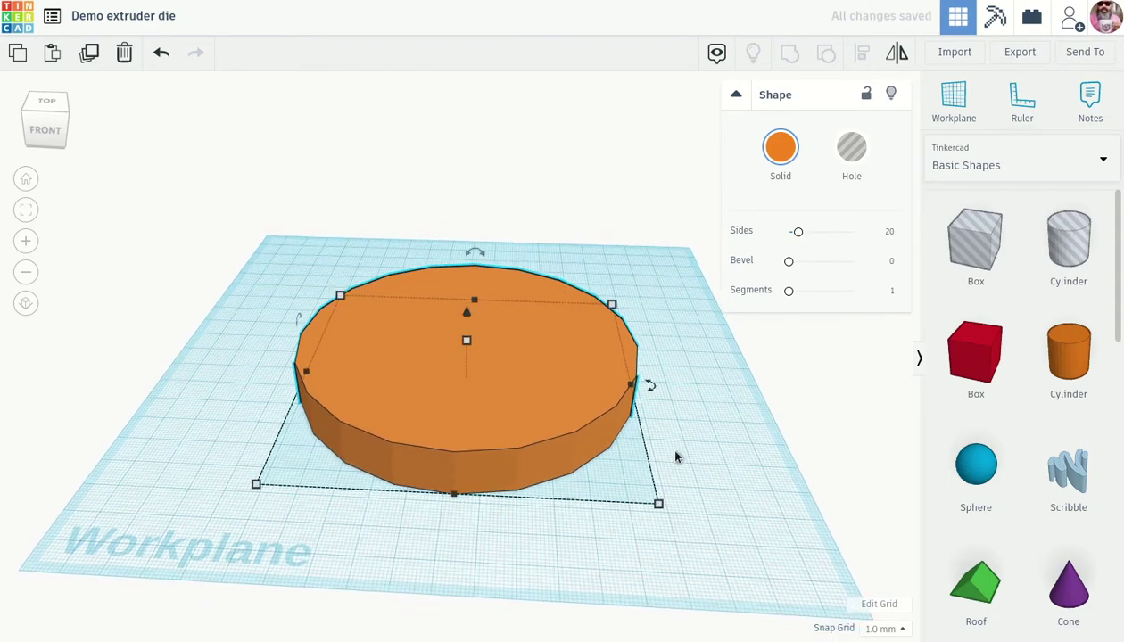
{"action": "left_click", "coordinate": [691, 482]}
Smooth the disc's edge by increasing its number of sides to 64.
{"action": "right_click_drag", "start_coordinate": [714, 534], "coordinate": [683, 494]}
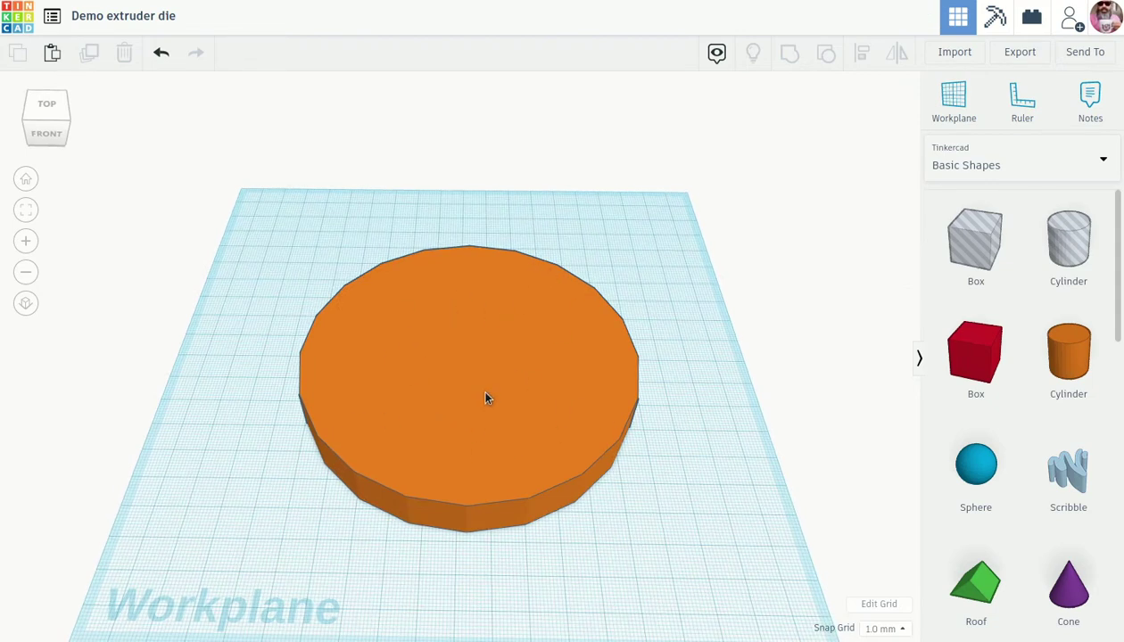
{"action": "right_click_drag", "start_coordinate": [486, 399], "coordinate": [572, 371]}
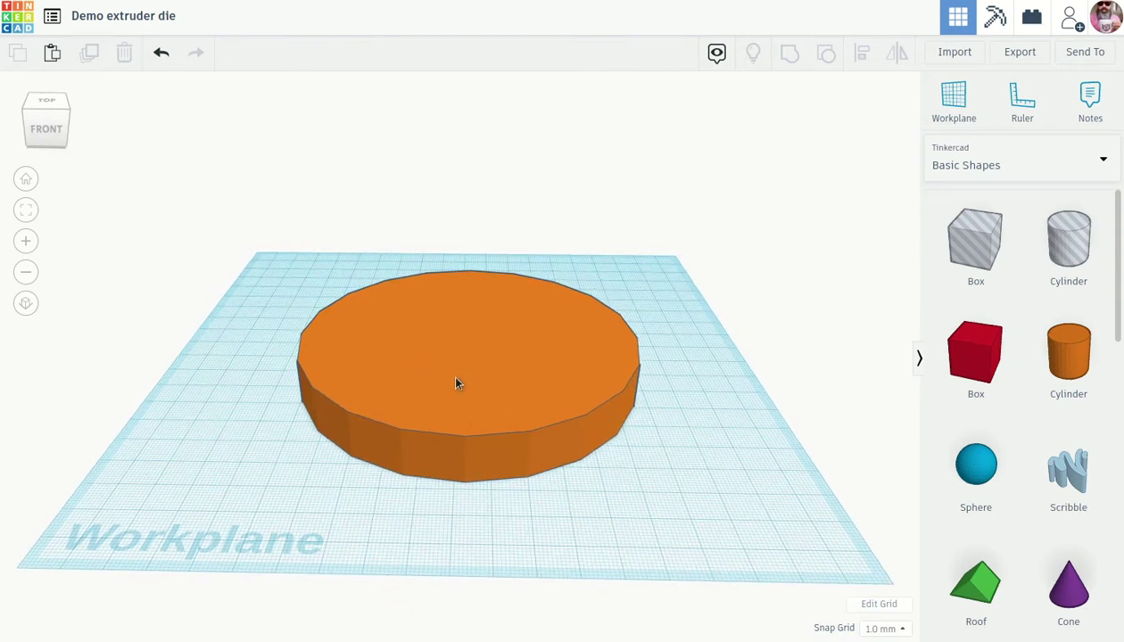
{"action": "left_click", "coordinate": [446, 449]}
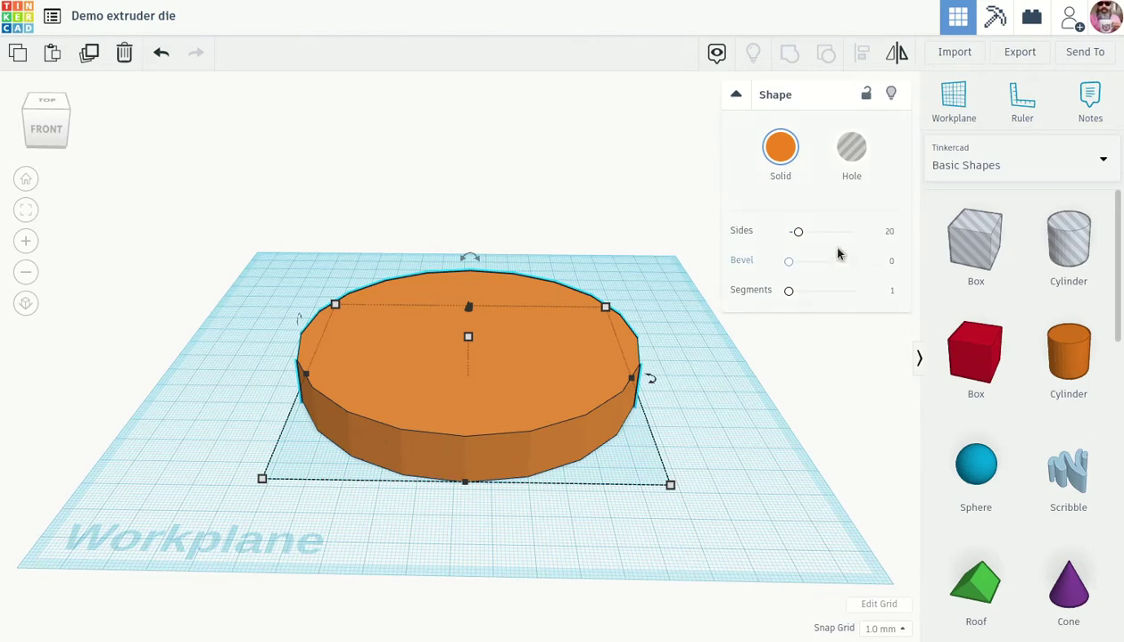
{"action": "left_click", "coordinate": [802, 234]}
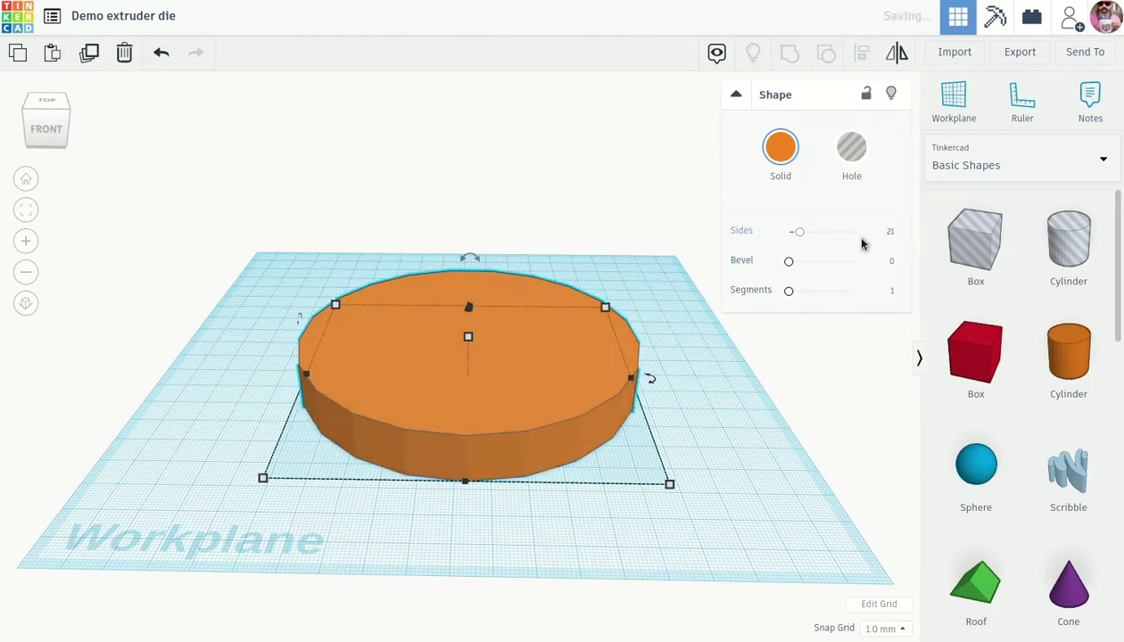
{"action": "left_click_drag", "start_coordinate": [800, 232], "coordinate": [865, 238]}
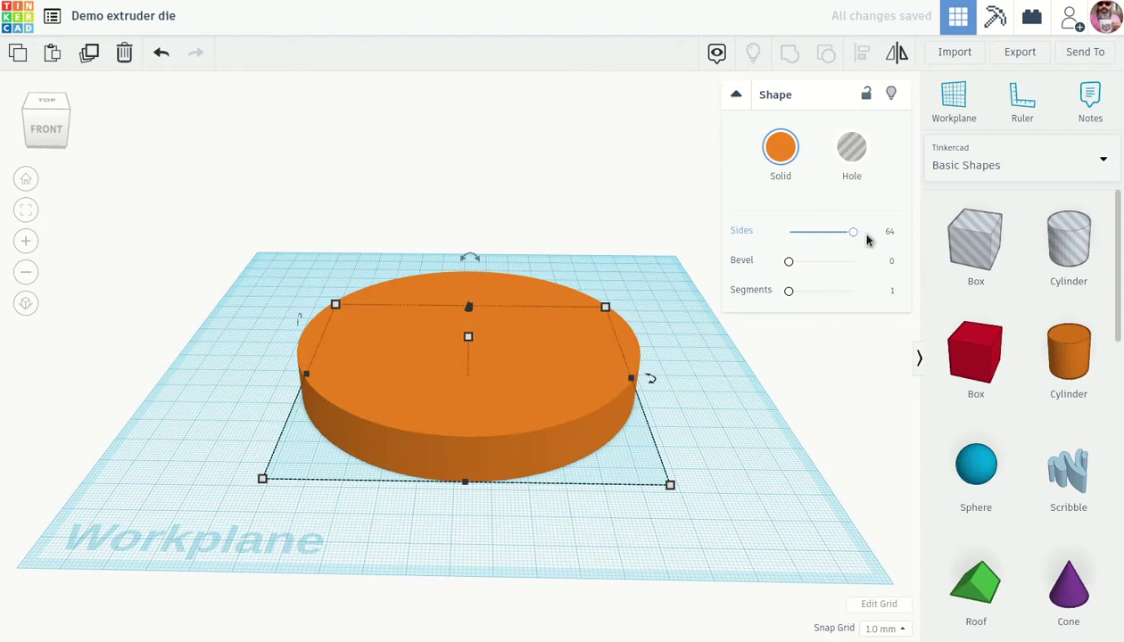
{"action": "left_click", "coordinate": [755, 512]}
Find the cremallera rack on the second page of all shape generators and place it on the workplane in front of the disc.
{"action": "mouse_move", "coordinate": [723, 449]}
{"action": "right_mouse_down"}
{"action": "mouse_move", "coordinate": [733, 487]}
{"action": "mouse_move", "coordinate": [722, 504]}
{"action": "mouse_move", "coordinate": [693, 432]}
{"action": "mouse_move", "coordinate": [728, 469]}
{"action": "right_mouse_up"}
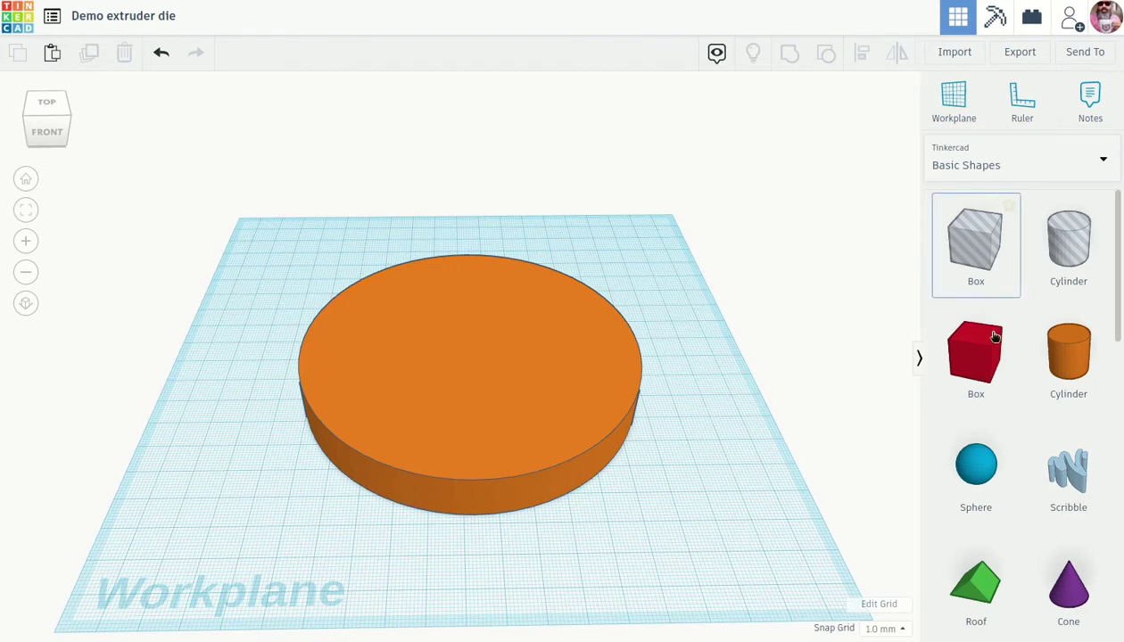
{"action": "scroll", "coordinate": [1089, 304], "scroll_direction": "down", "scroll_amount": 7}
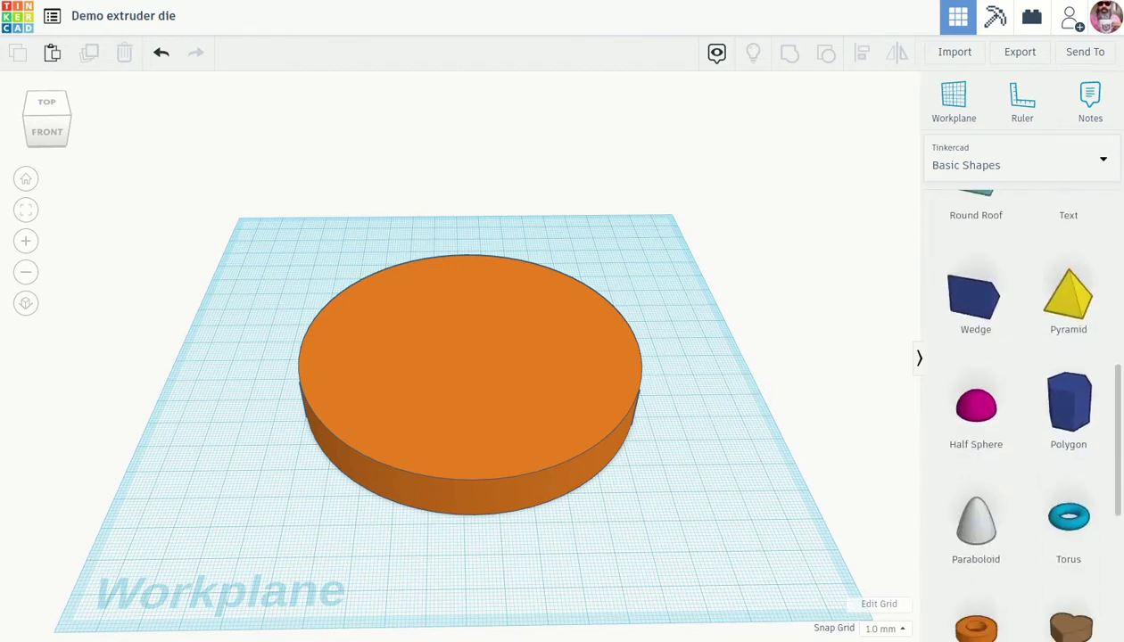
{"action": "scroll", "coordinate": [1115, 520], "scroll_direction": "up", "scroll_amount": 7}
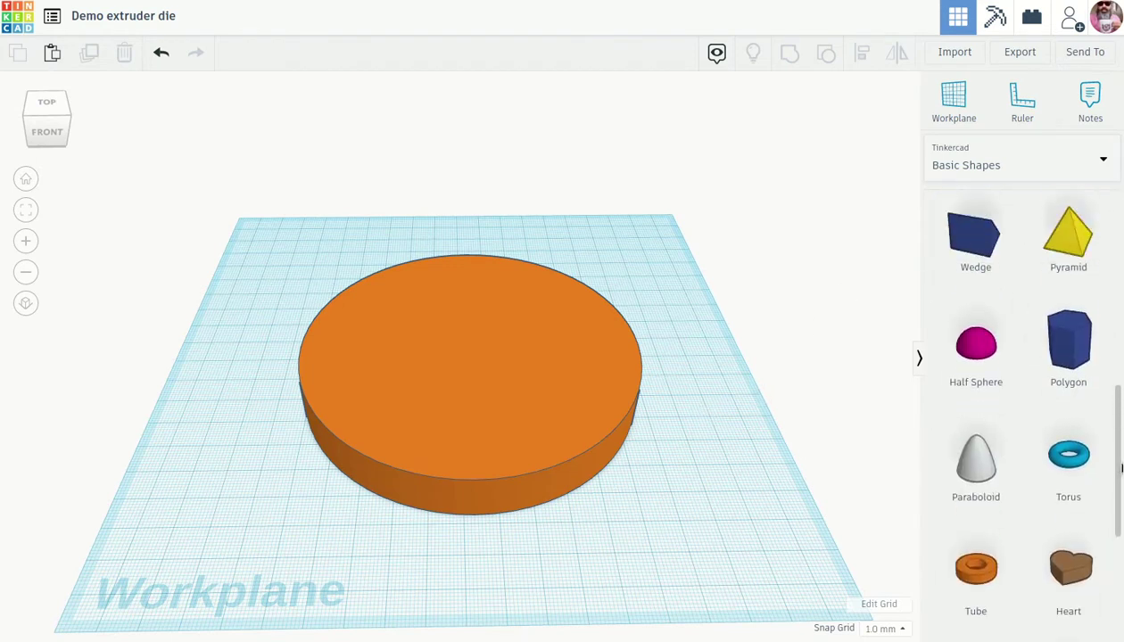
{"action": "left_click", "coordinate": [1064, 174]}
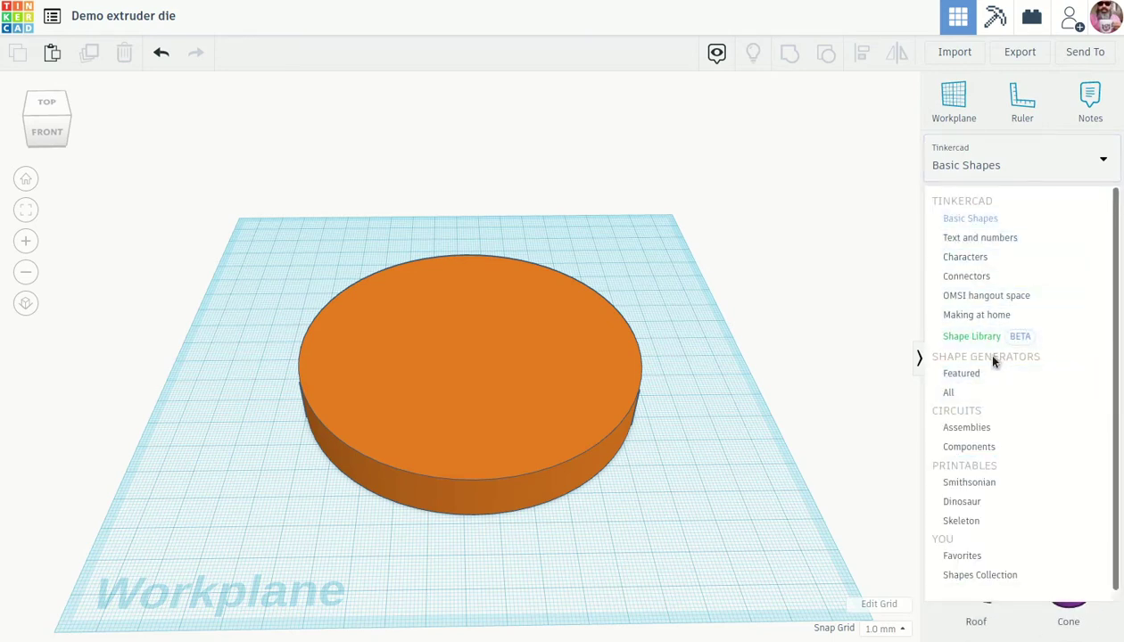
{"action": "left_click", "coordinate": [953, 393]}
{"action": "scroll", "coordinate": [974, 526], "scroll_direction": "down", "scroll_amount": 3}
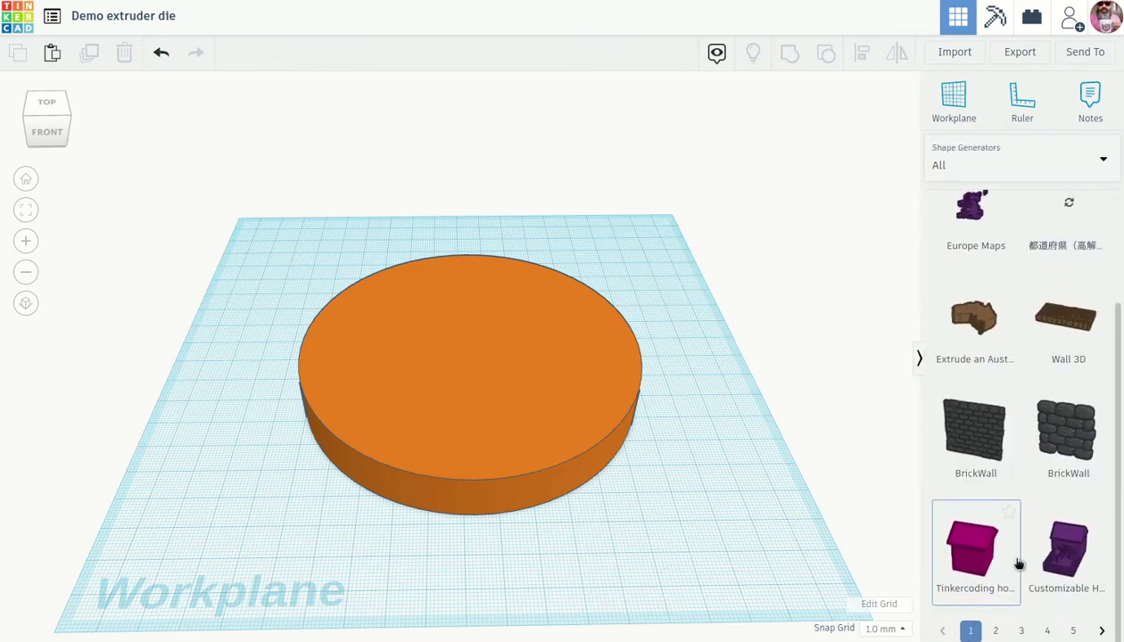
{"action": "left_click", "coordinate": [996, 631]}
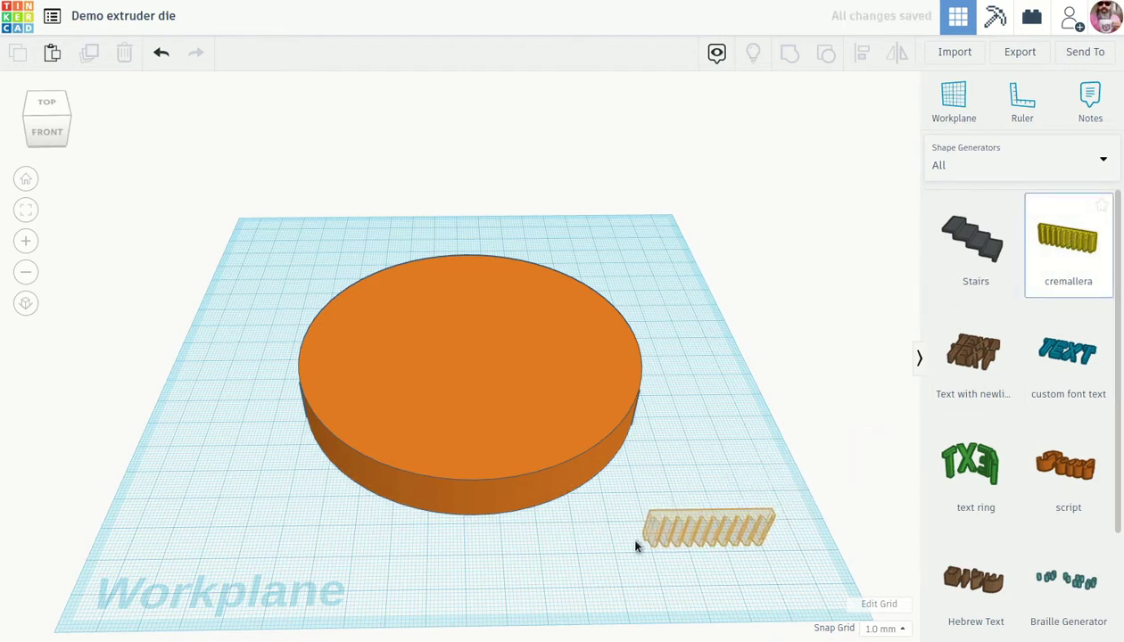
{"action": "left_click", "coordinate": [576, 535]}
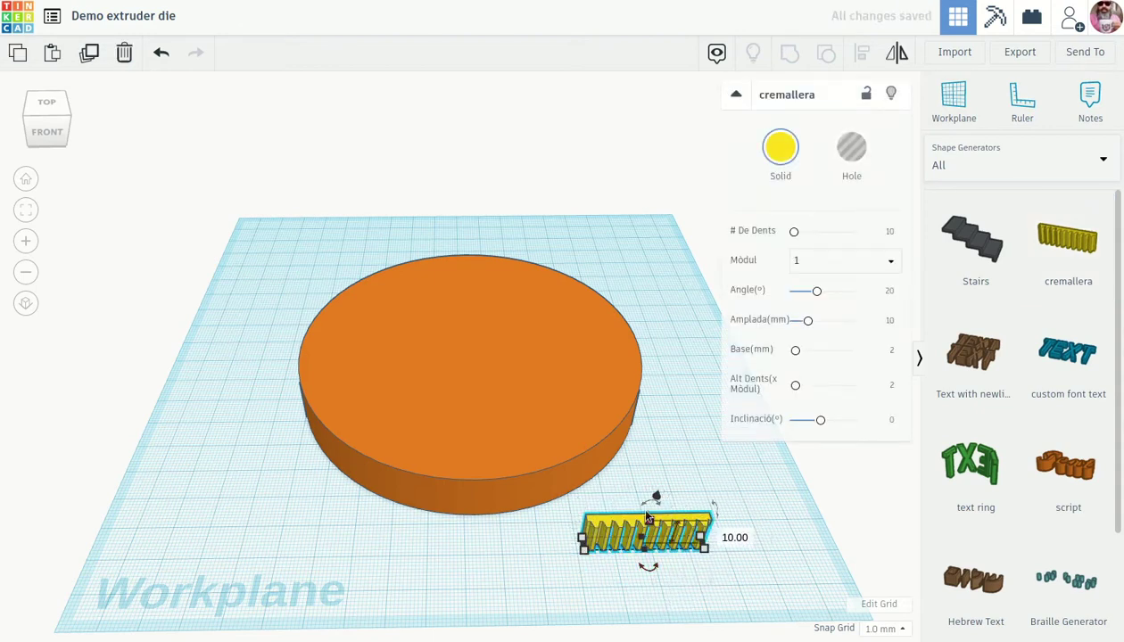
Rotate the cremallera rack 90° on the workplane.
{"action": "left_click_drag", "start_coordinate": [648, 565], "coordinate": [578, 552]}
{"action": "scroll", "coordinate": [730, 554], "scroll_direction": "down", "scroll_amount": 2}
{"action": "scroll", "coordinate": [730, 553], "scroll_direction": "up", "scroll_amount": 3}
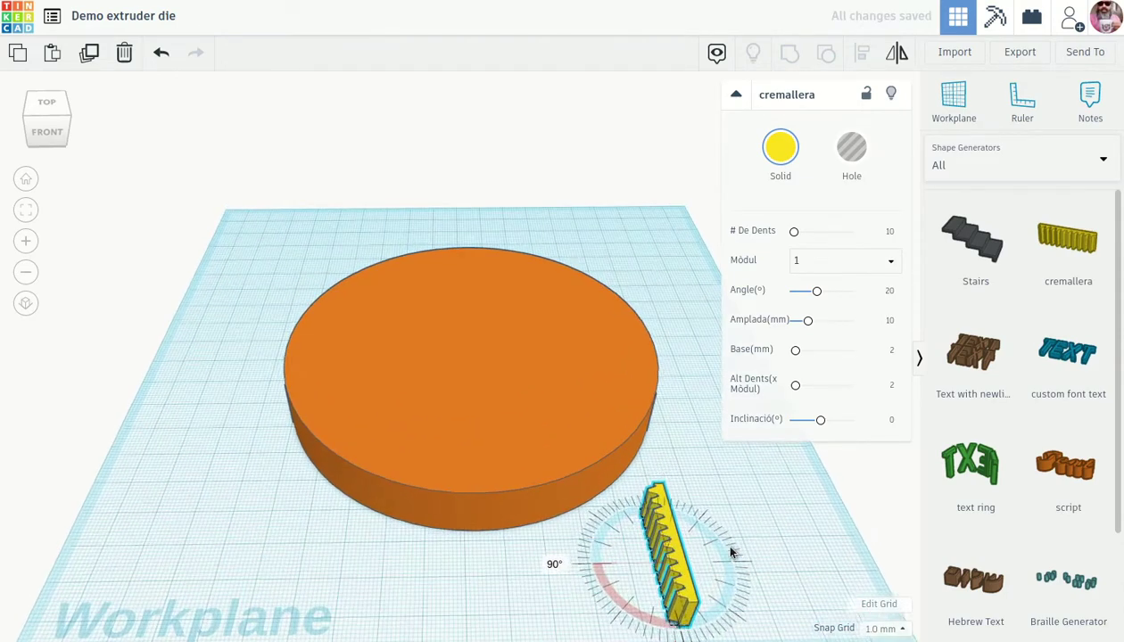
{"action": "scroll", "coordinate": [649, 497], "scroll_direction": "up", "scroll_amount": 5}
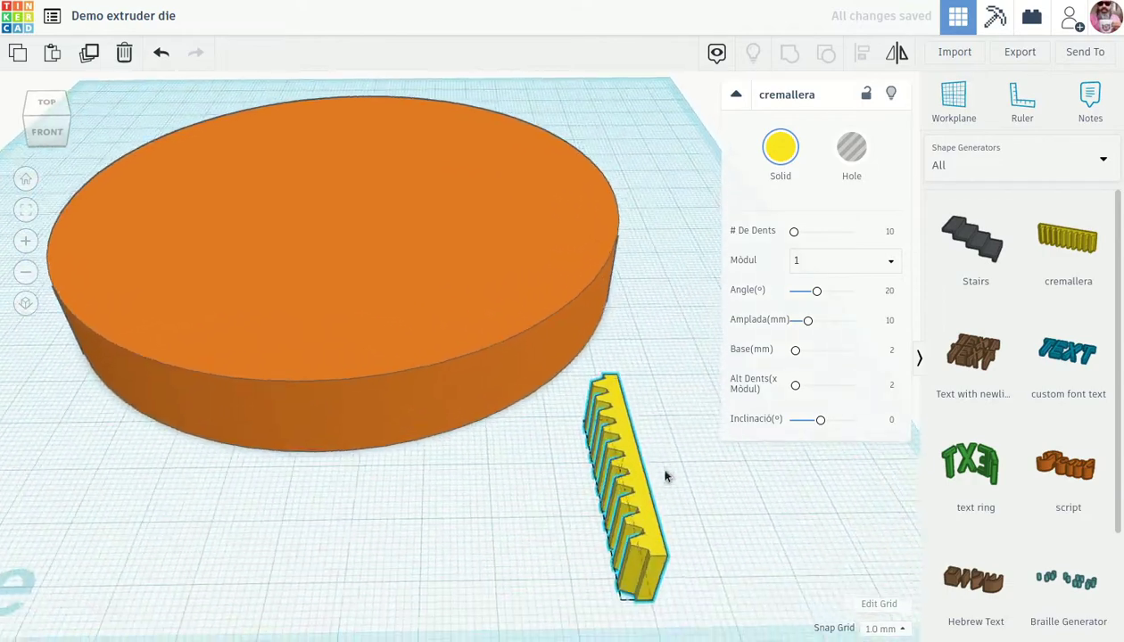
Enlarge the rack's teeth by changing its Mòdul to 1.5.
{"action": "scroll", "coordinate": [667, 478], "scroll_direction": "down", "scroll_amount": 3}
{"action": "scroll", "coordinate": [622, 477], "scroll_direction": "down", "scroll_amount": 2}
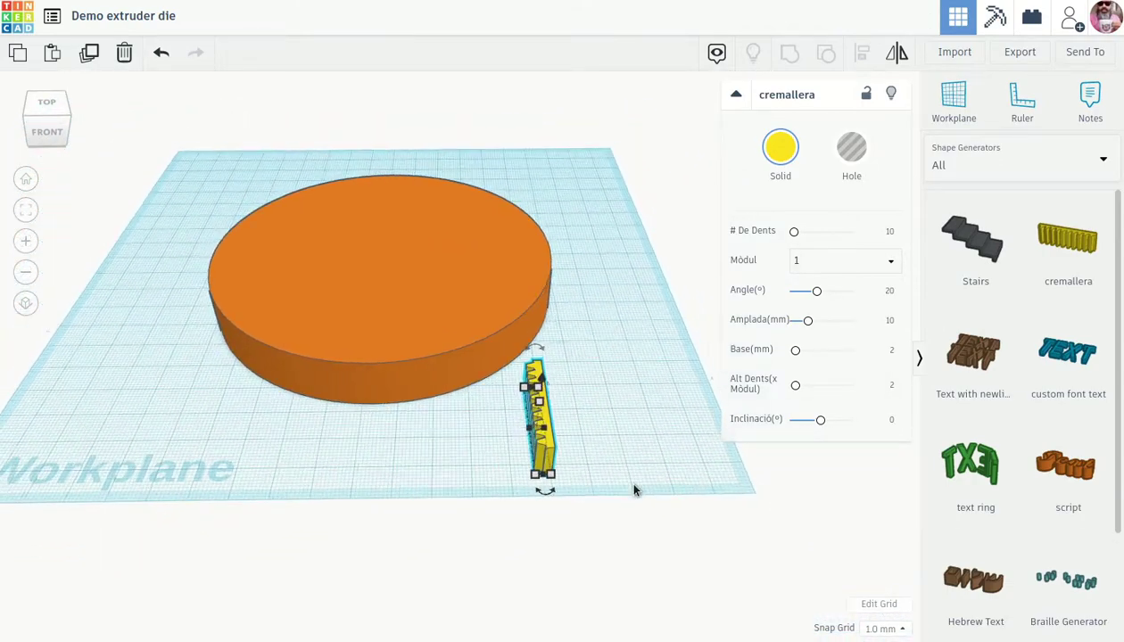
{"action": "scroll", "coordinate": [635, 490], "scroll_direction": "up", "scroll_amount": 5}
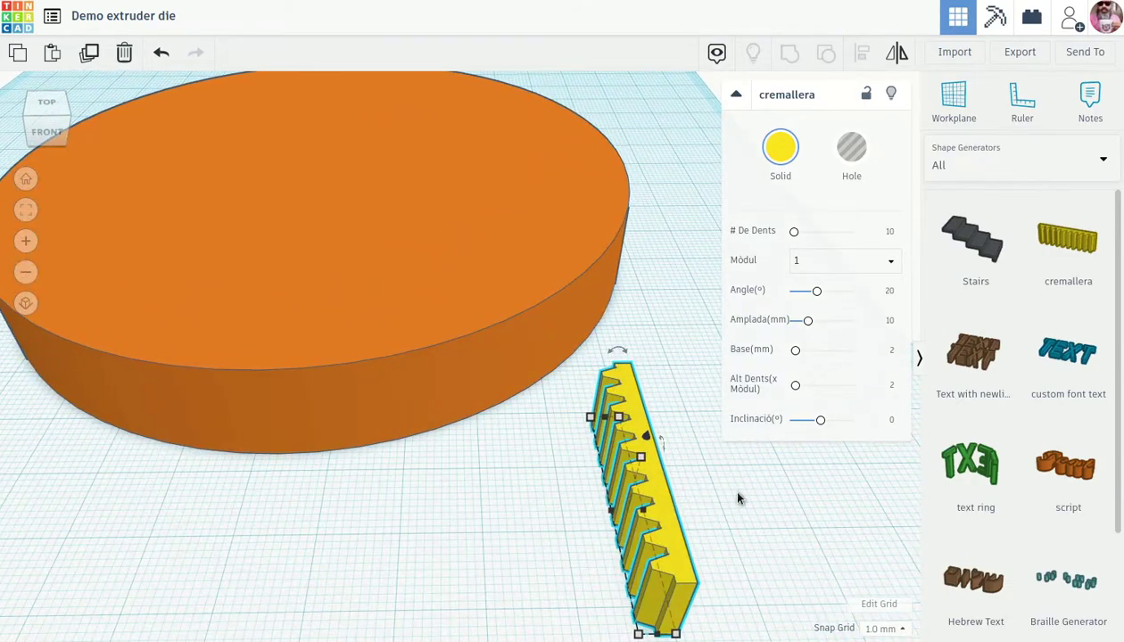
{"action": "scroll", "coordinate": [743, 538], "scroll_direction": "down", "scroll_amount": 2}
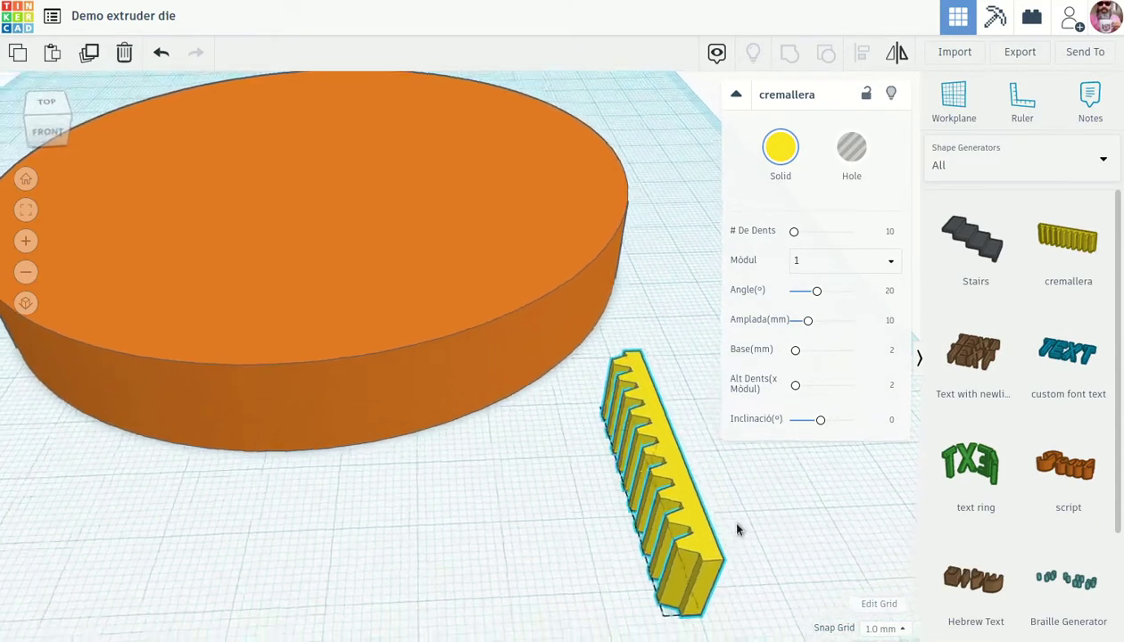
{"action": "left_click", "coordinate": [797, 262]}
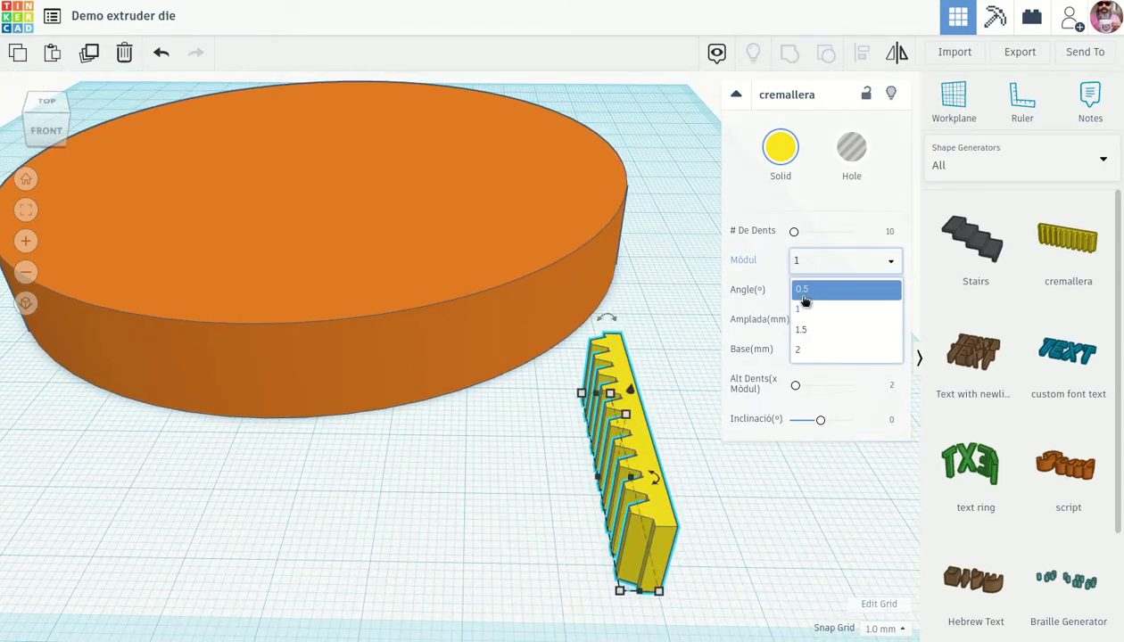
{"action": "left_click", "coordinate": [805, 329]}
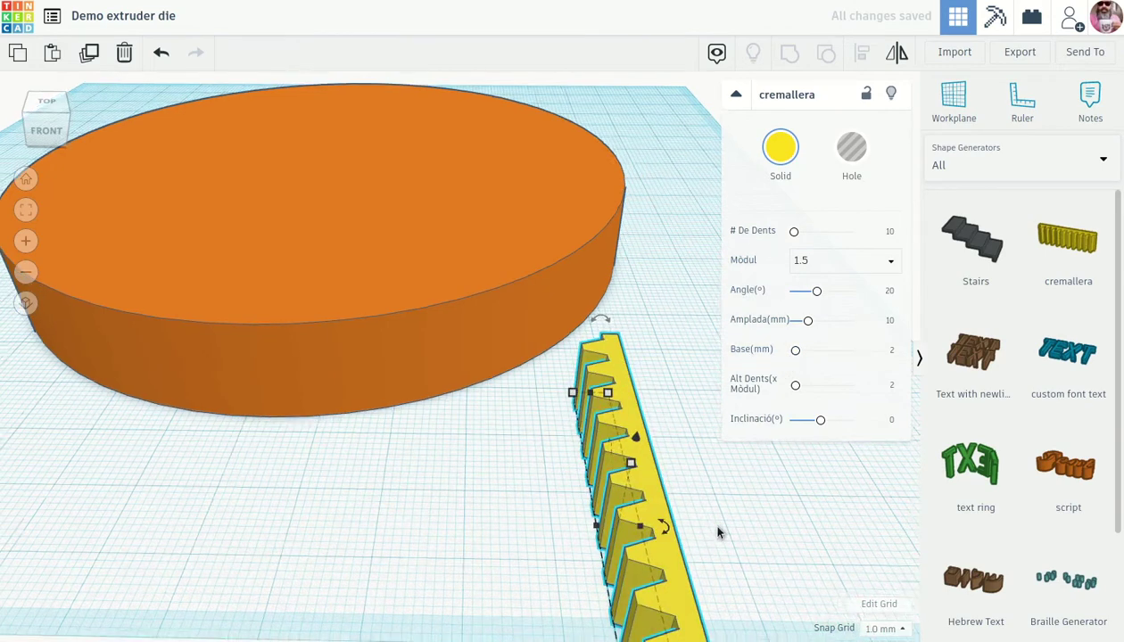
Set the rack's Base to 2.4 mm, Amplada to 10.5 mm and Angle to 29°, and stretch its height to 19 mm.
{"action": "scroll", "coordinate": [705, 519], "scroll_direction": "down", "scroll_amount": 3}
{"action": "scroll", "coordinate": [692, 522], "scroll_direction": "down", "scroll_amount": 2}
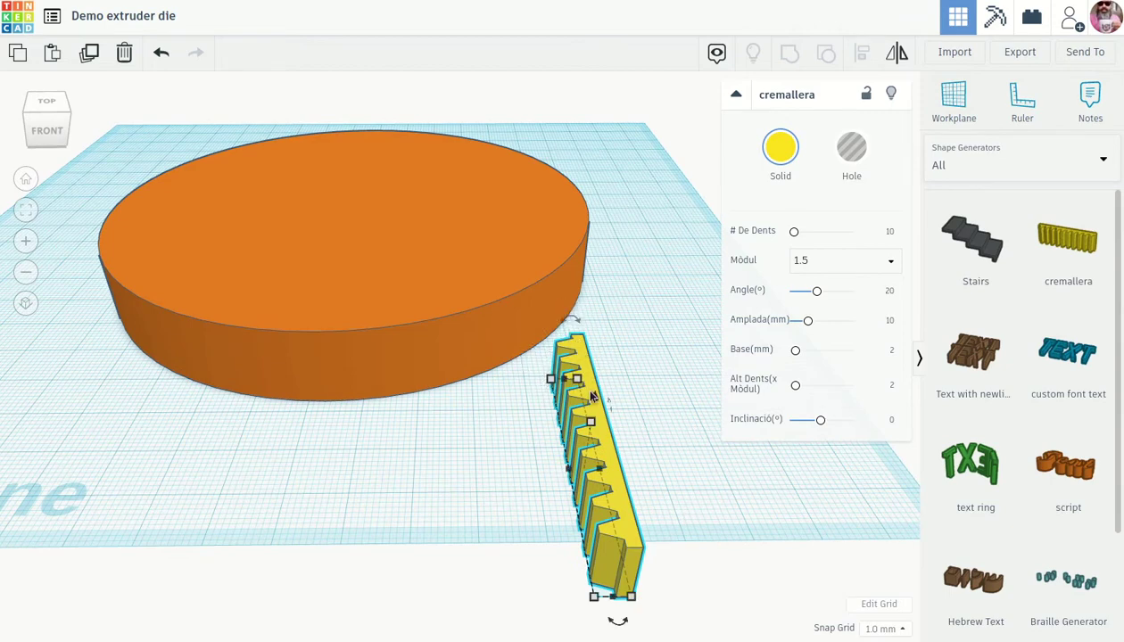
{"action": "right_click_drag", "start_coordinate": [633, 458], "coordinate": [600, 448]}
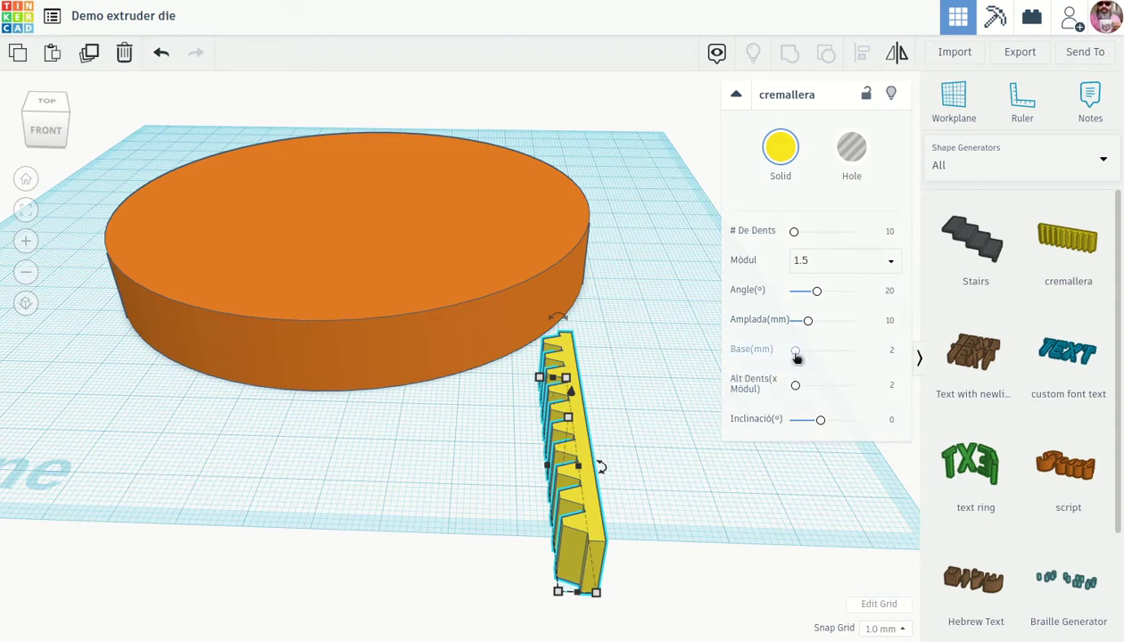
{"action": "left_click_drag", "start_coordinate": [797, 358], "coordinate": [801, 357]}
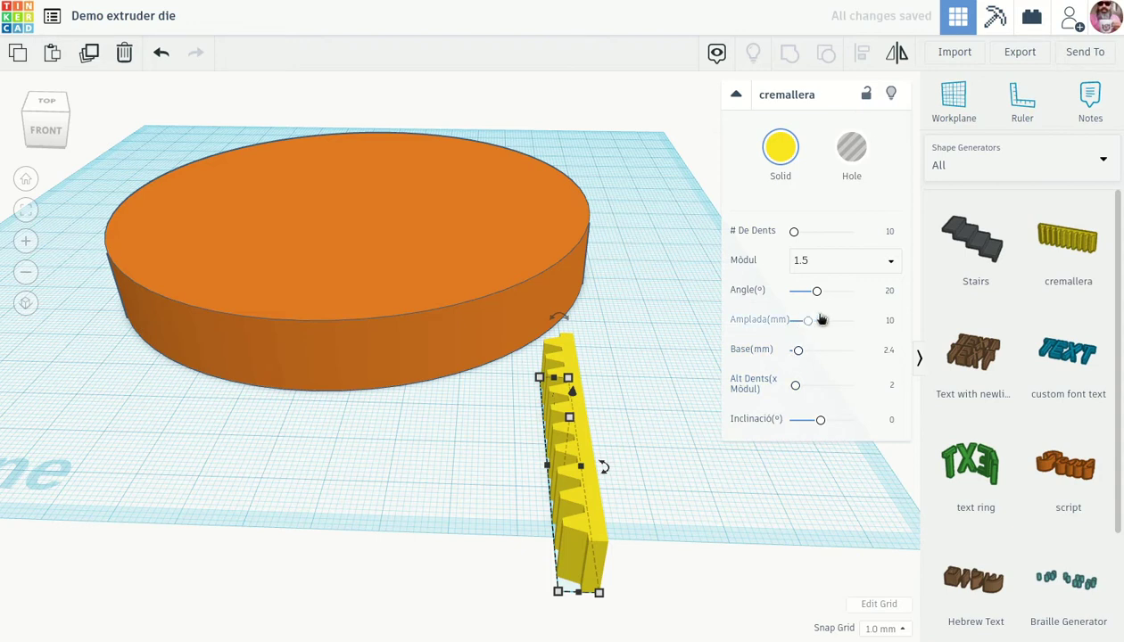
{"action": "left_click_drag", "start_coordinate": [811, 327], "coordinate": [830, 296]}
{"action": "right_click_drag", "start_coordinate": [682, 402], "coordinate": [612, 430]}
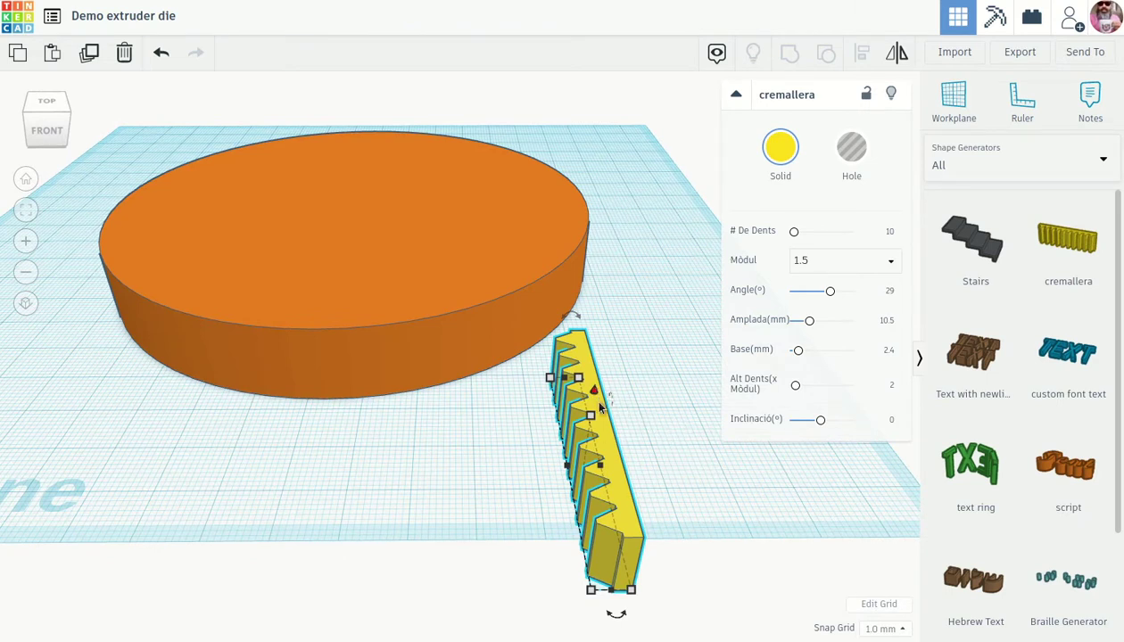
{"action": "left_click_drag", "start_coordinate": [591, 416], "coordinate": [600, 378]}
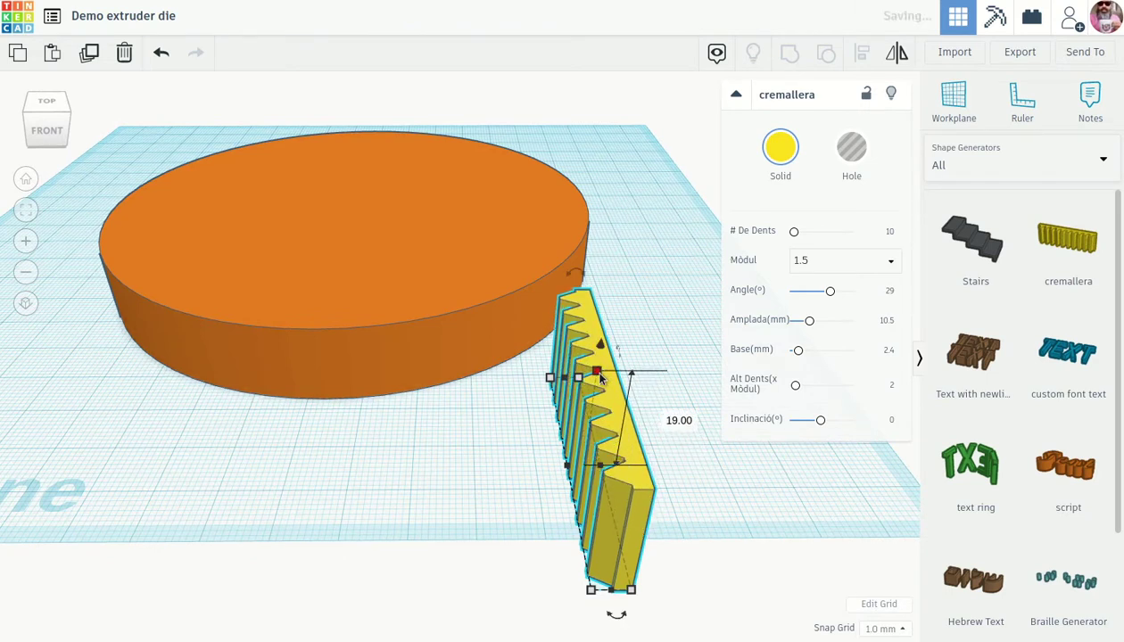
Undo the accidental move of the disc and delete the extra cremallera rack standing crosswise behind the rotated one.
{"action": "left_click", "coordinate": [449, 357]}
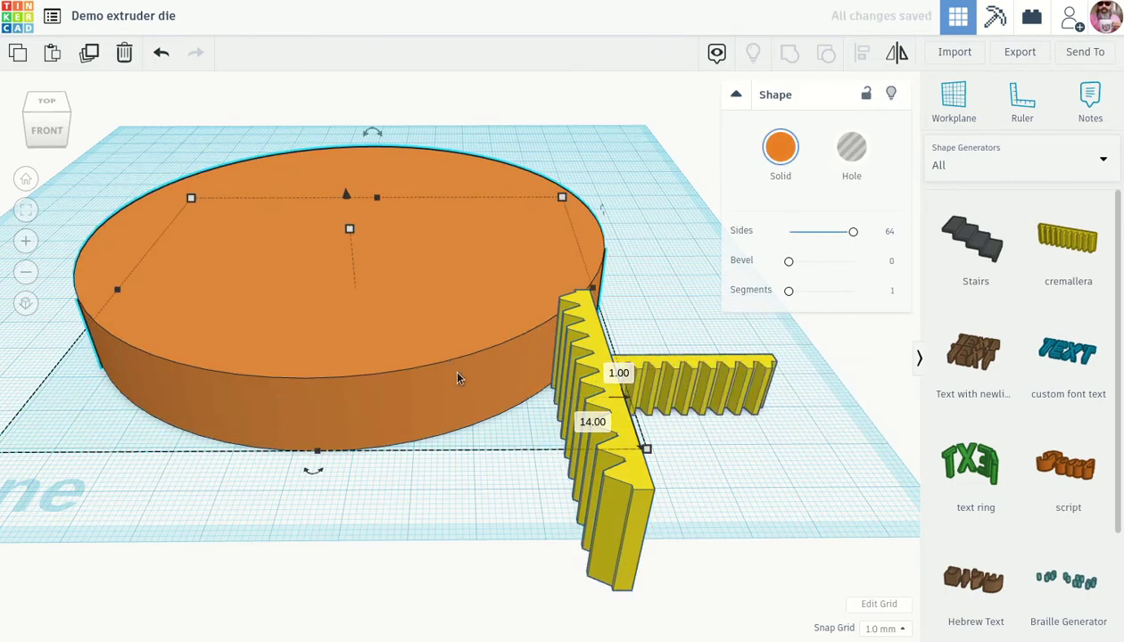
{"action": "key", "text": "ctrl+z"}
{"action": "left_click", "coordinate": [703, 386]}
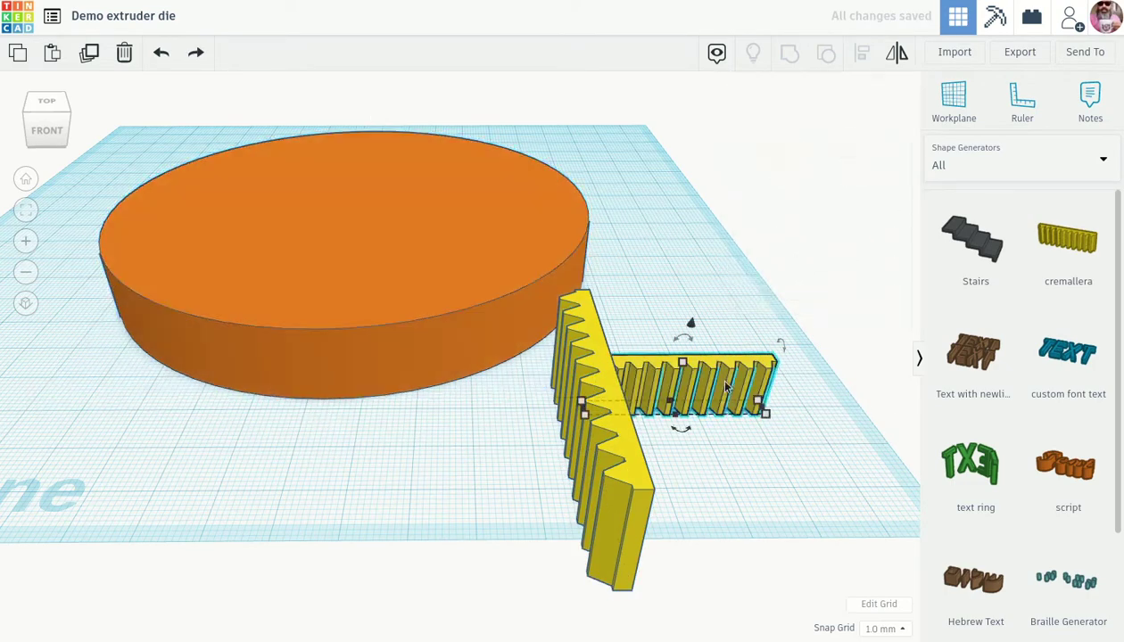
{"action": "key", "text": "Delete"}
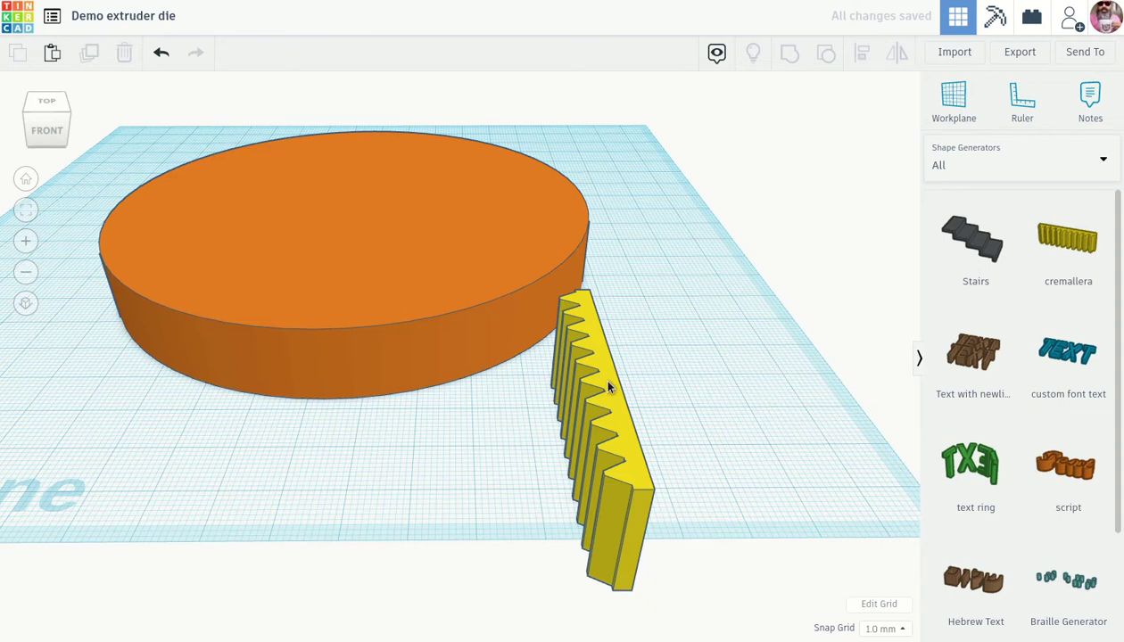
Set the height of the cremallera rack to 25 mm.
{"action": "left_click", "coordinate": [609, 386]}
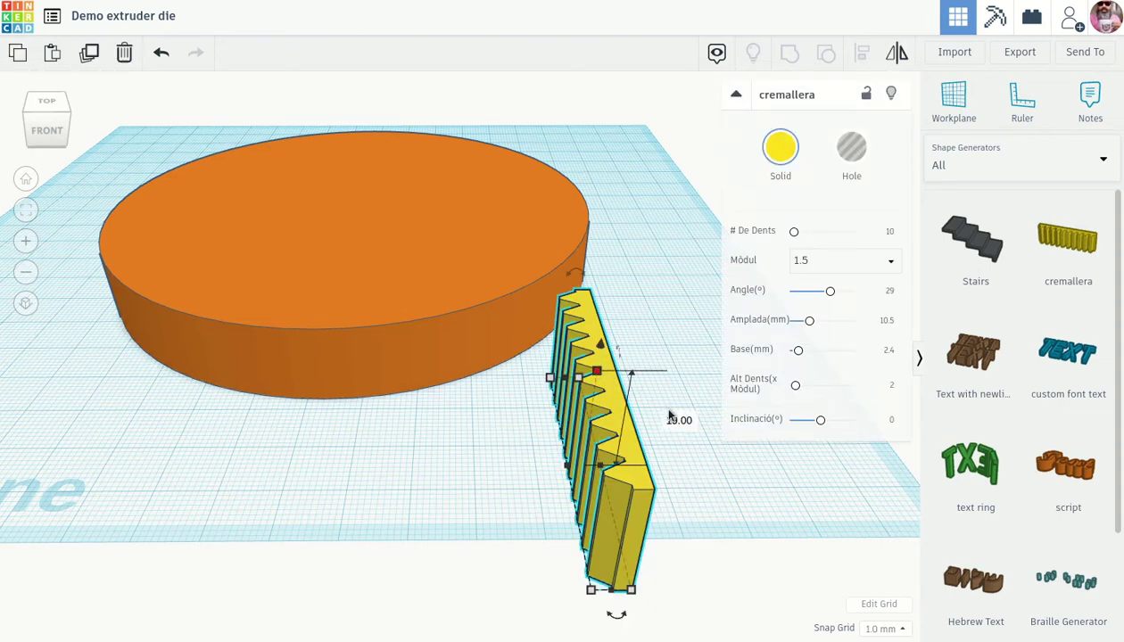
{"action": "left_click", "coordinate": [677, 419]}
{"action": "type", "text": "25"}
{"action": "key", "text": "Return"}
{"action": "left_click", "coordinate": [700, 443]}
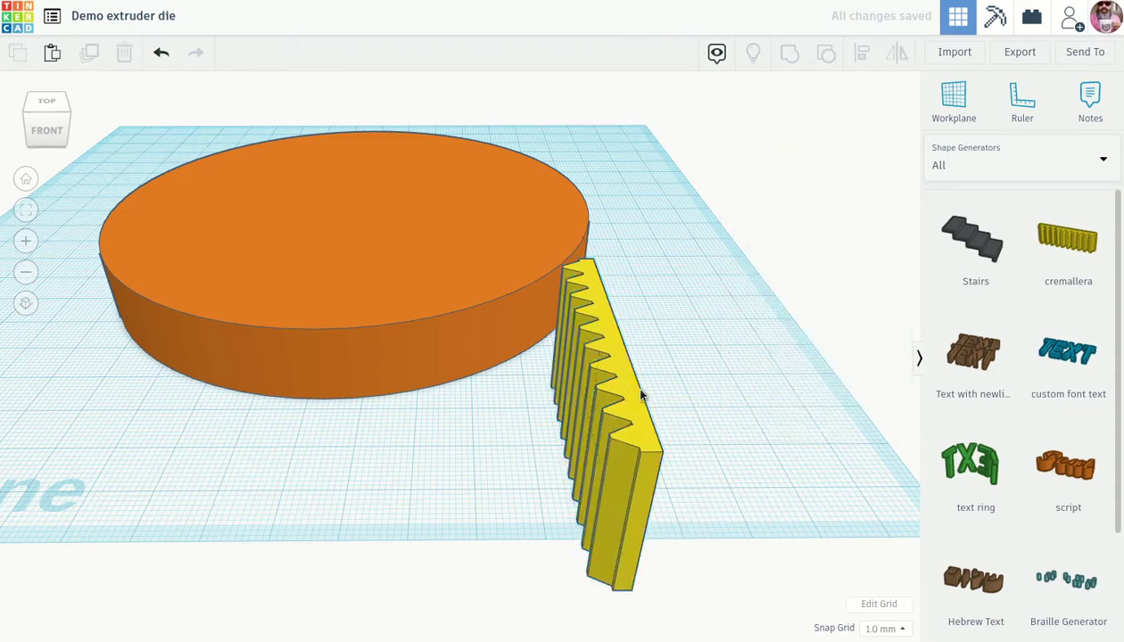
Move the rack onto the middle of the disc and stretch it at both ends to a length of 75 mm.
{"action": "left_click_drag", "start_coordinate": [629, 390], "coordinate": [353, 178]}
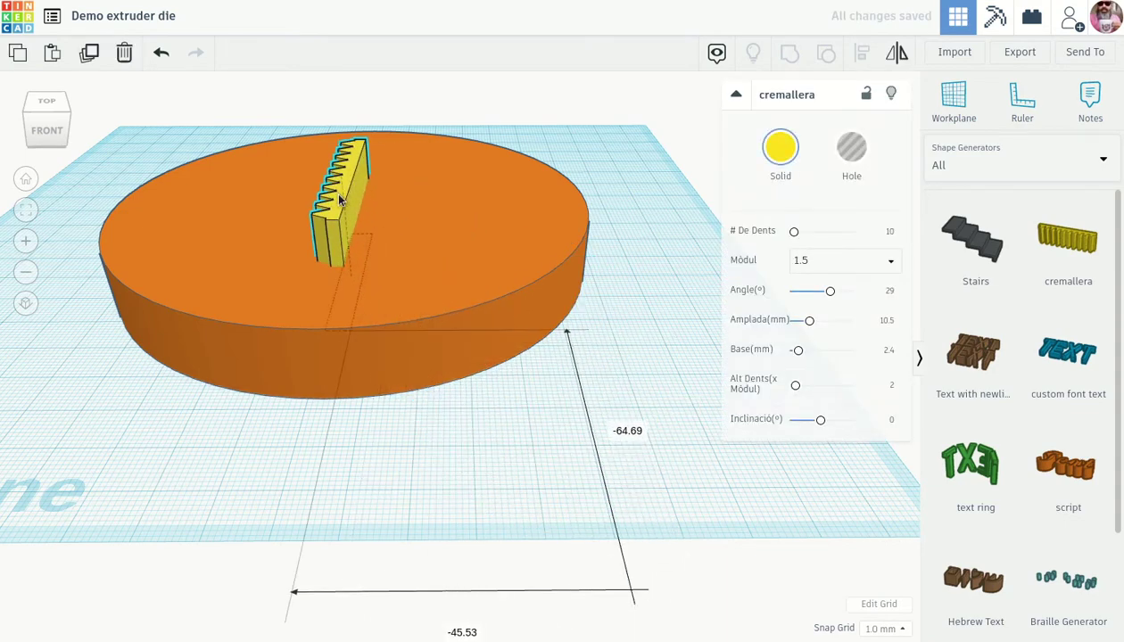
{"action": "right_click_drag", "start_coordinate": [549, 282], "coordinate": [567, 381]}
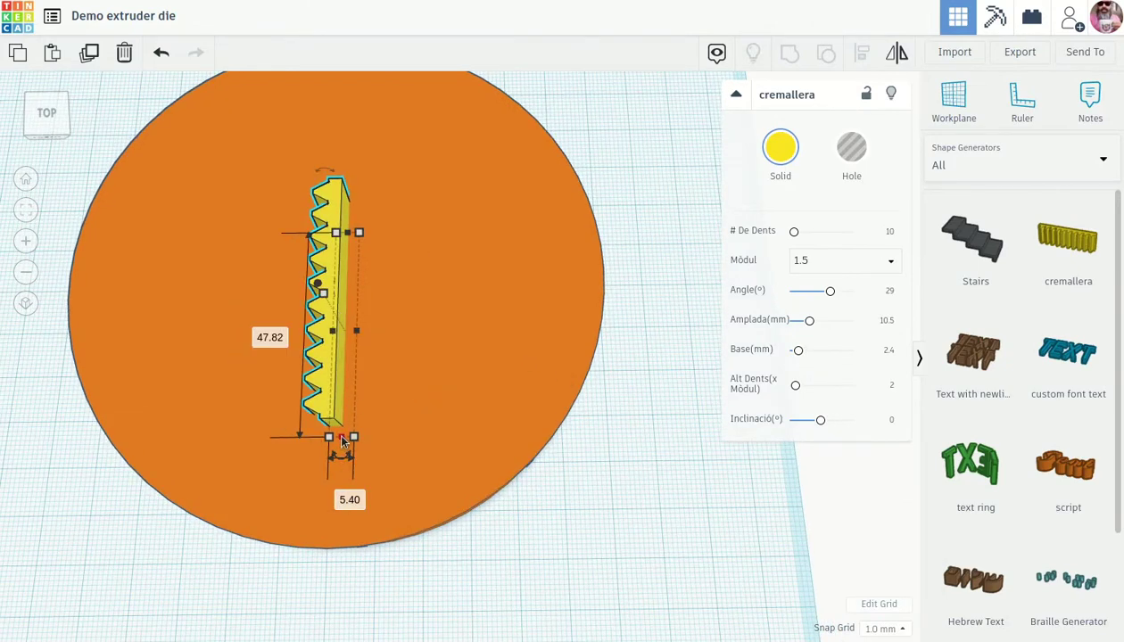
{"action": "left_click_drag", "start_coordinate": [340, 436], "coordinate": [340, 491]}
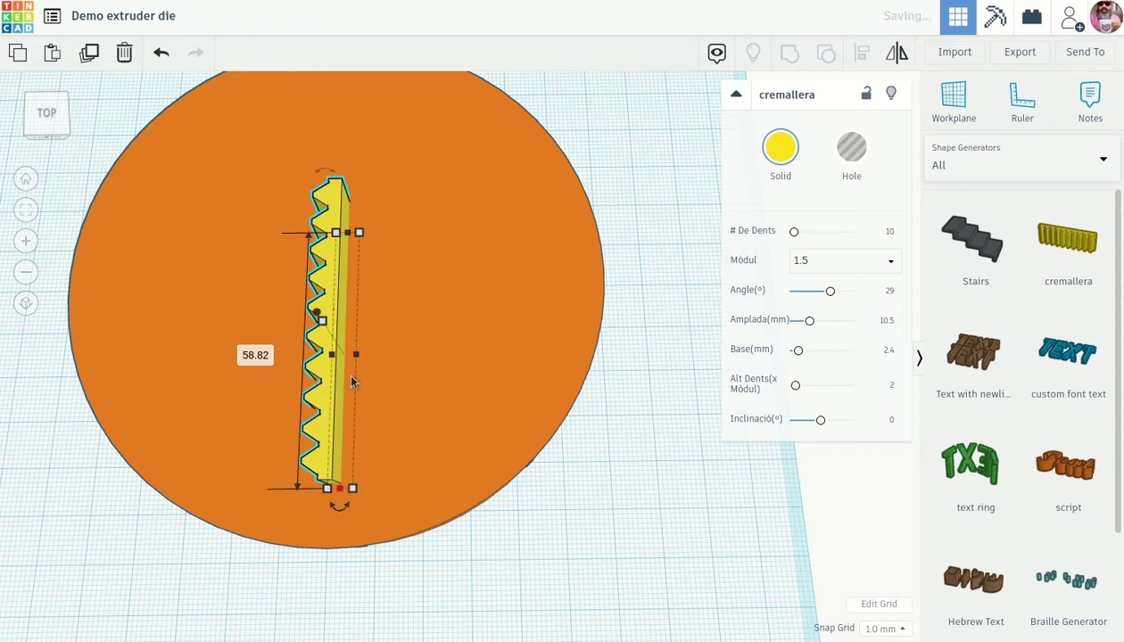
{"action": "left_click_drag", "start_coordinate": [346, 237], "coordinate": [361, 174]}
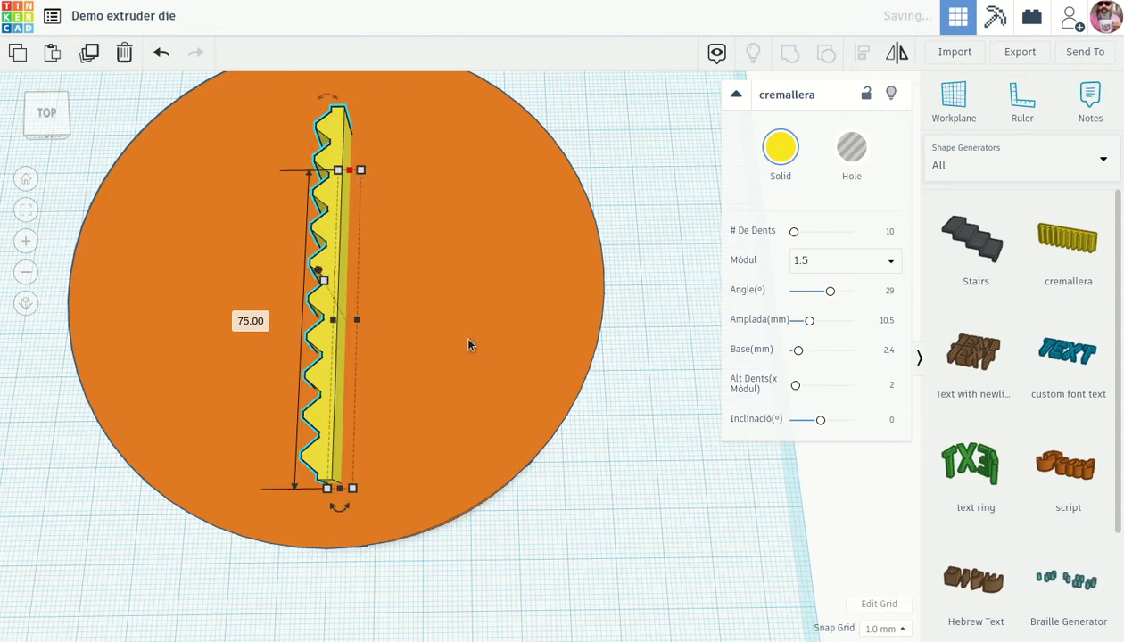
Align the rack and the disc so the rack is centred on the disc in both horizontal directions.
{"action": "right_click_drag", "start_coordinate": [470, 345], "coordinate": [399, 181]}
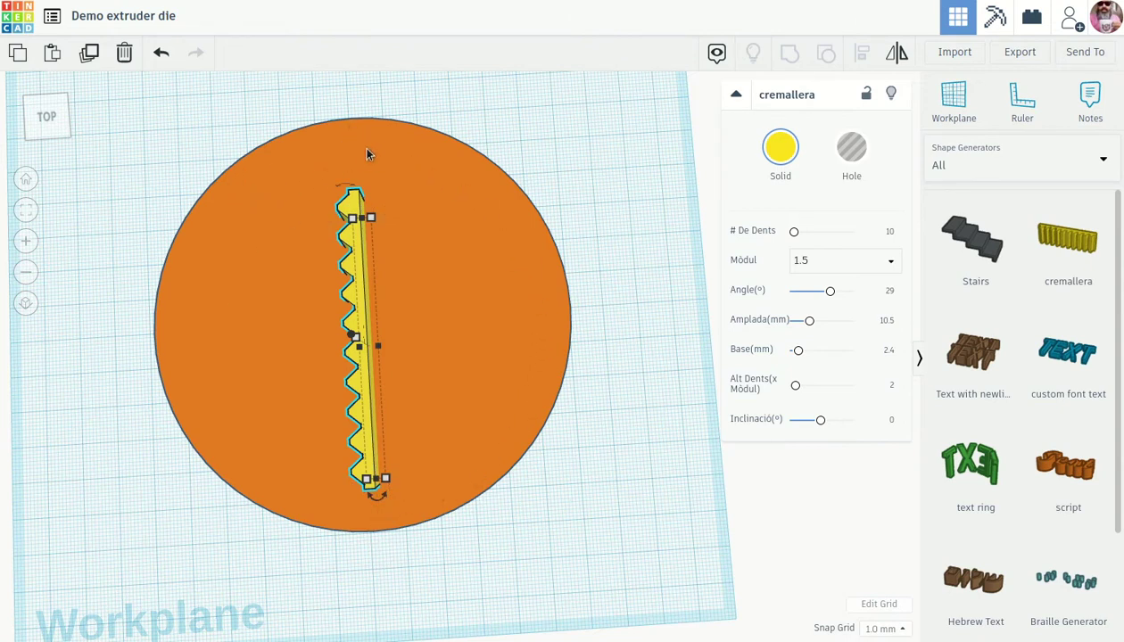
{"action": "right_click_drag", "start_coordinate": [534, 397], "coordinate": [580, 491]}
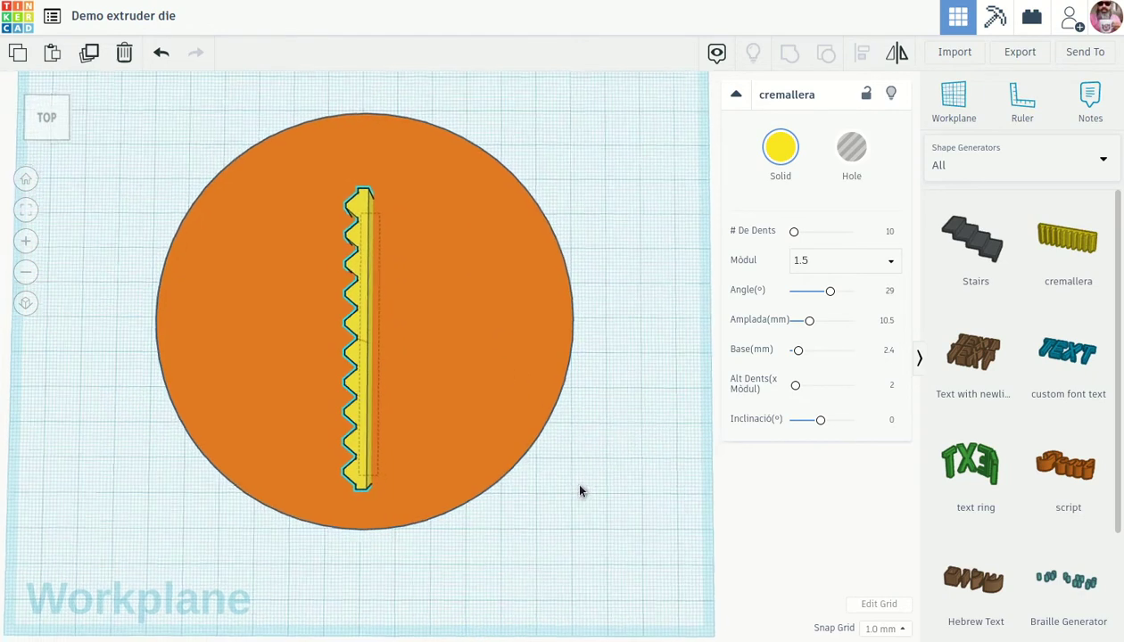
{"action": "left_click", "coordinate": [593, 500]}
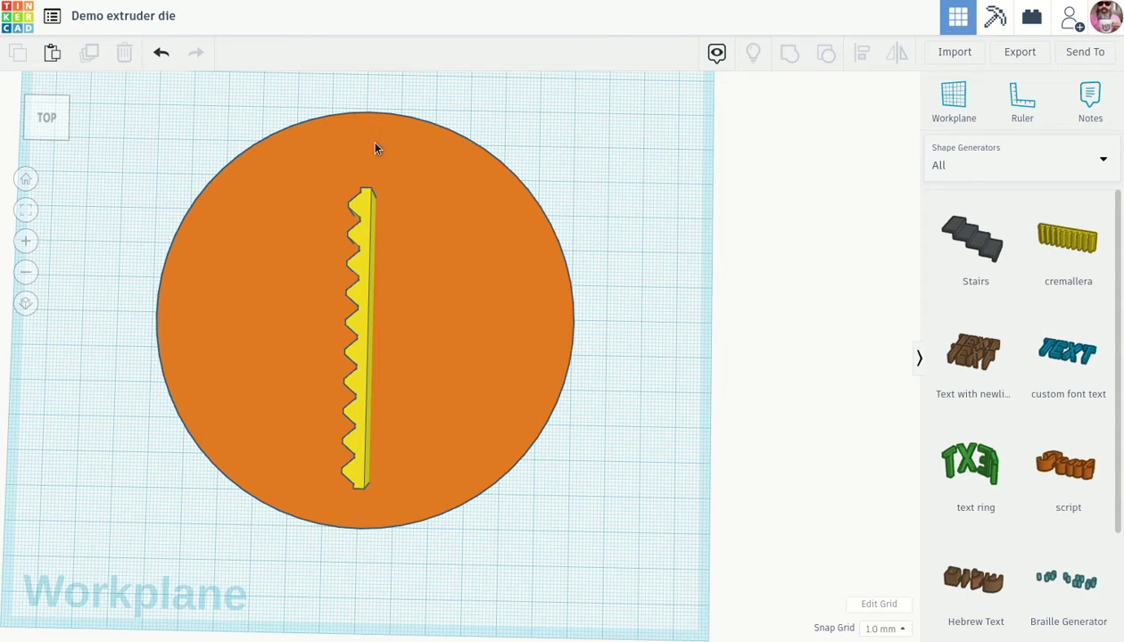
{"action": "left_click_drag", "start_coordinate": [617, 557], "coordinate": [111, 82]}
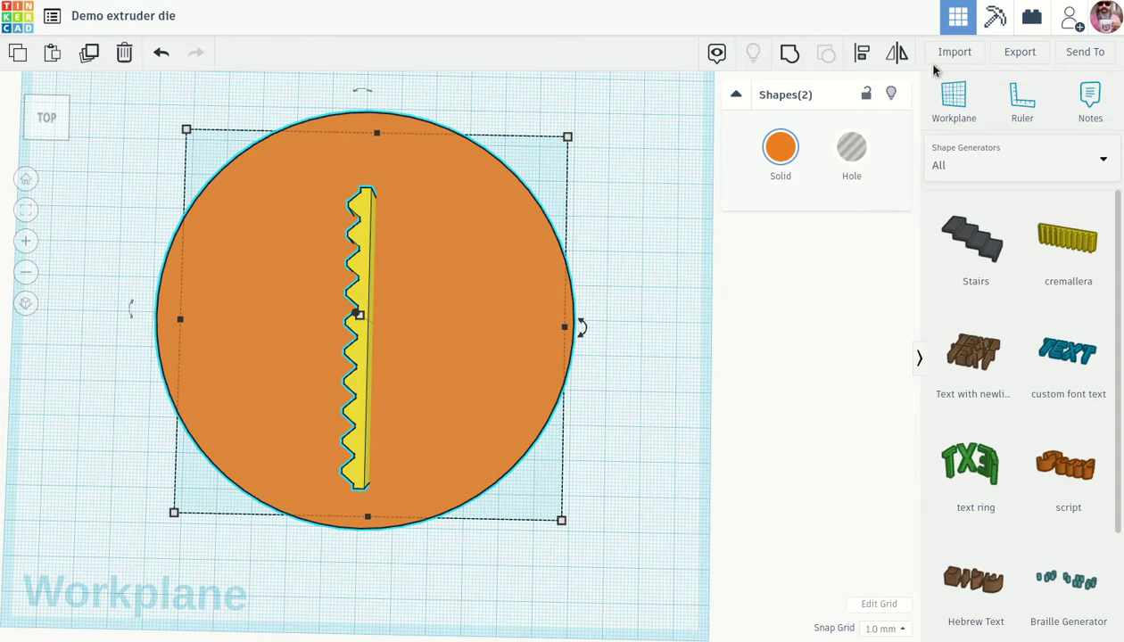
{"action": "left_click", "coordinate": [862, 53]}
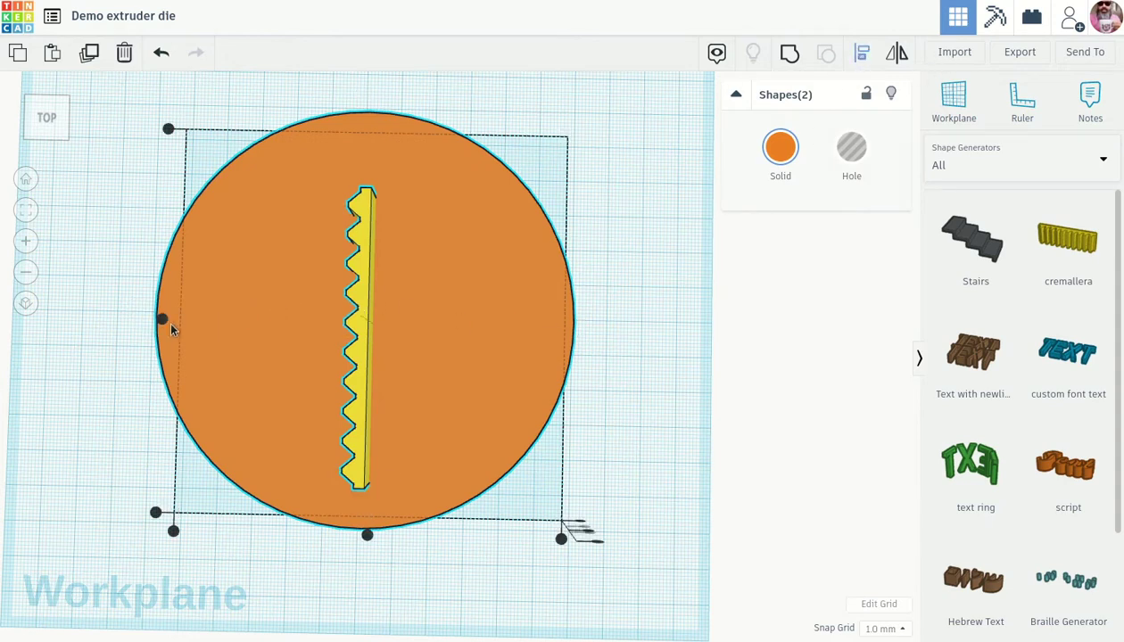
{"action": "left_click", "coordinate": [161, 319]}
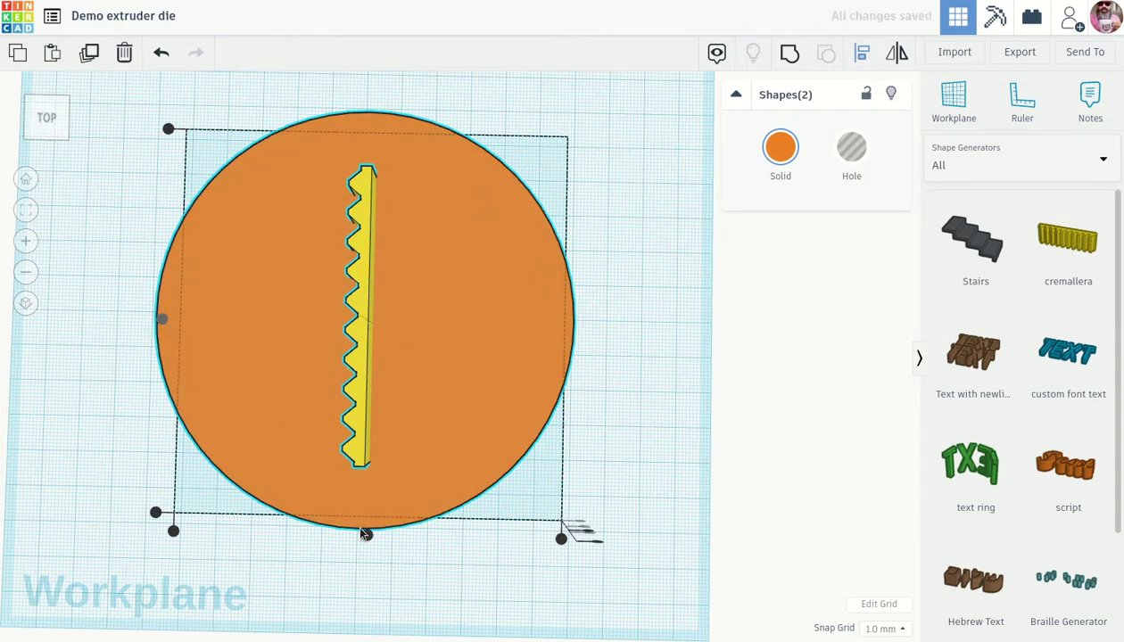
{"action": "left_click", "coordinate": [367, 536]}
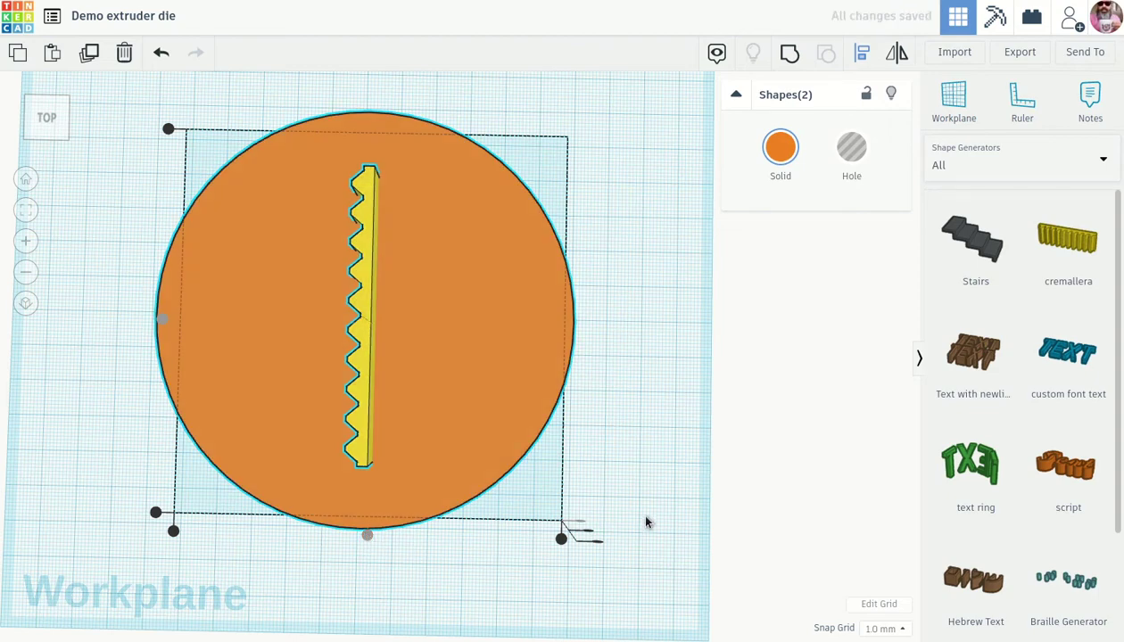
{"action": "left_click", "coordinate": [638, 431]}
Lower the rack by 3 mm so it passes down through the disc.
{"action": "right_click_drag", "start_coordinate": [631, 386], "coordinate": [665, 406]}
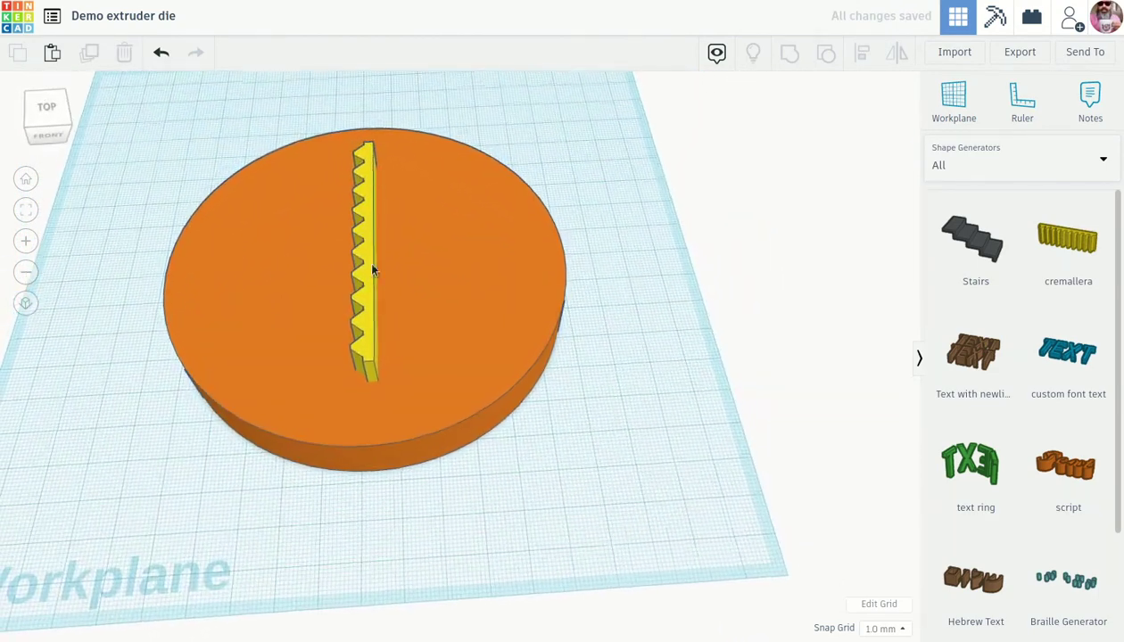
{"action": "left_click", "coordinate": [363, 230]}
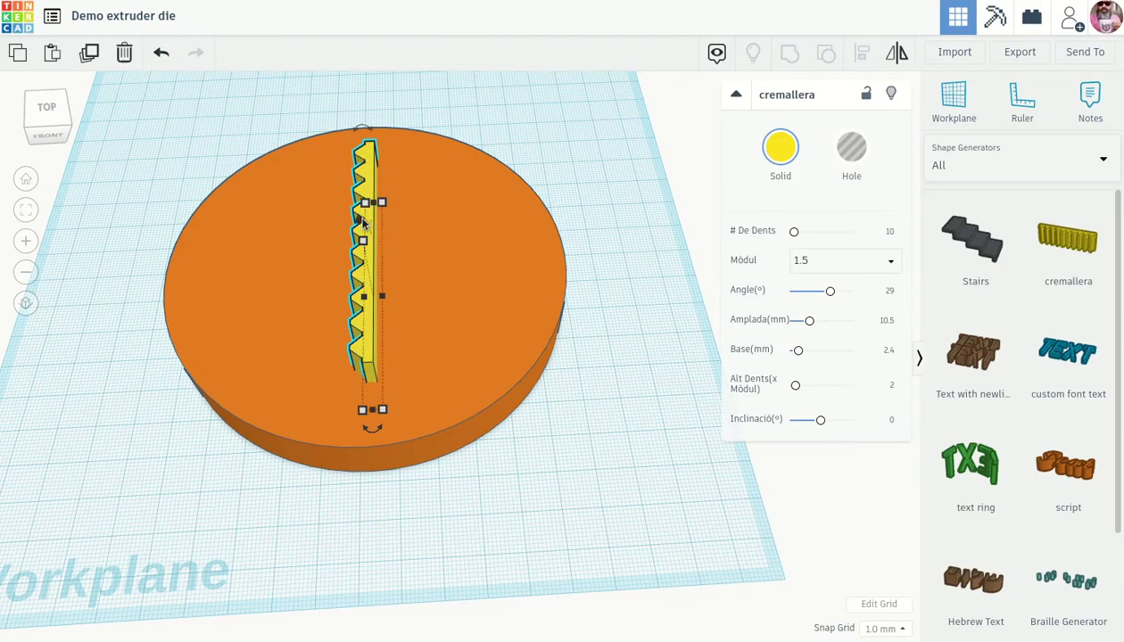
{"action": "key", "text": "Left"}
{"action": "key", "text": "Left"}
{"action": "key", "text": "Left"}
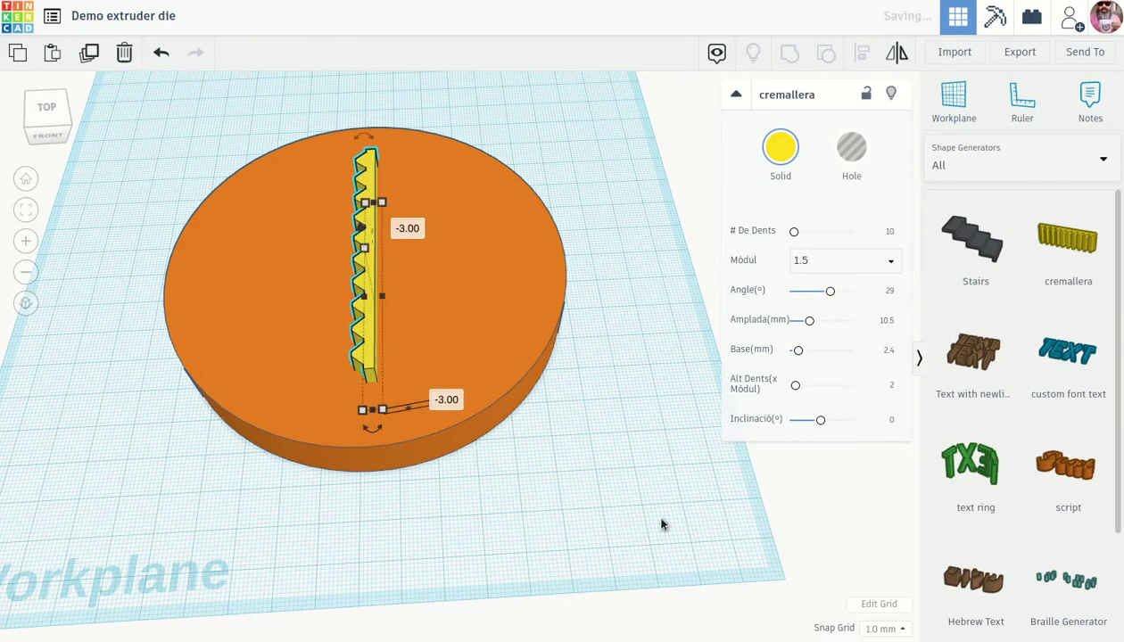
Turn the rack into a hole and group it with the disc to cut the toothed slot.
{"action": "right_click_drag", "start_coordinate": [665, 525], "coordinate": [629, 536]}
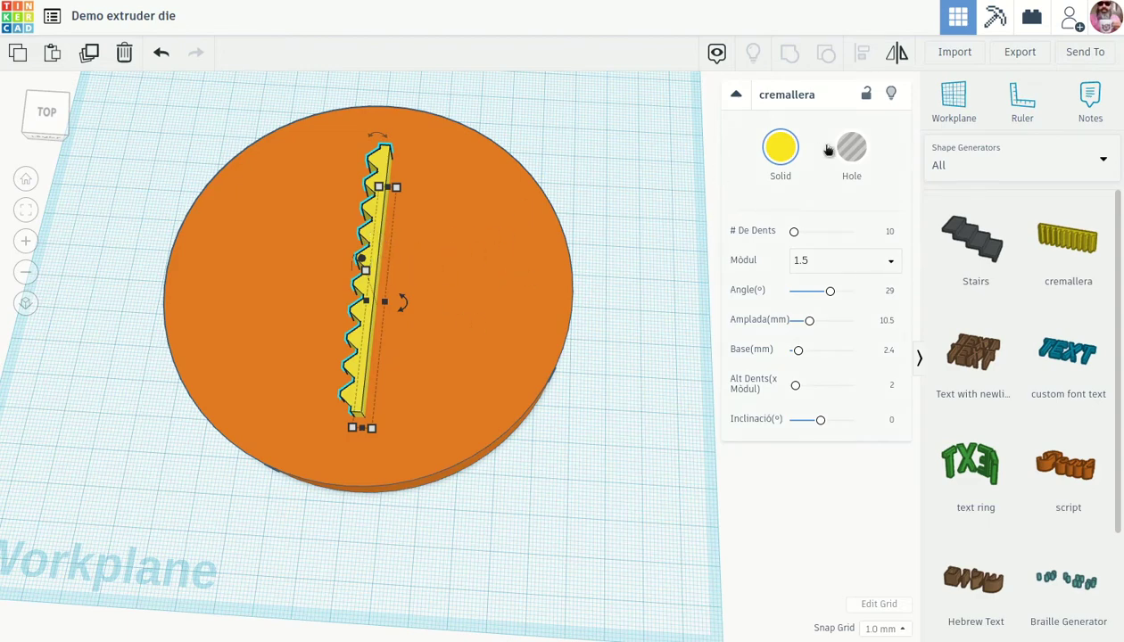
{"action": "left_click", "coordinate": [855, 150]}
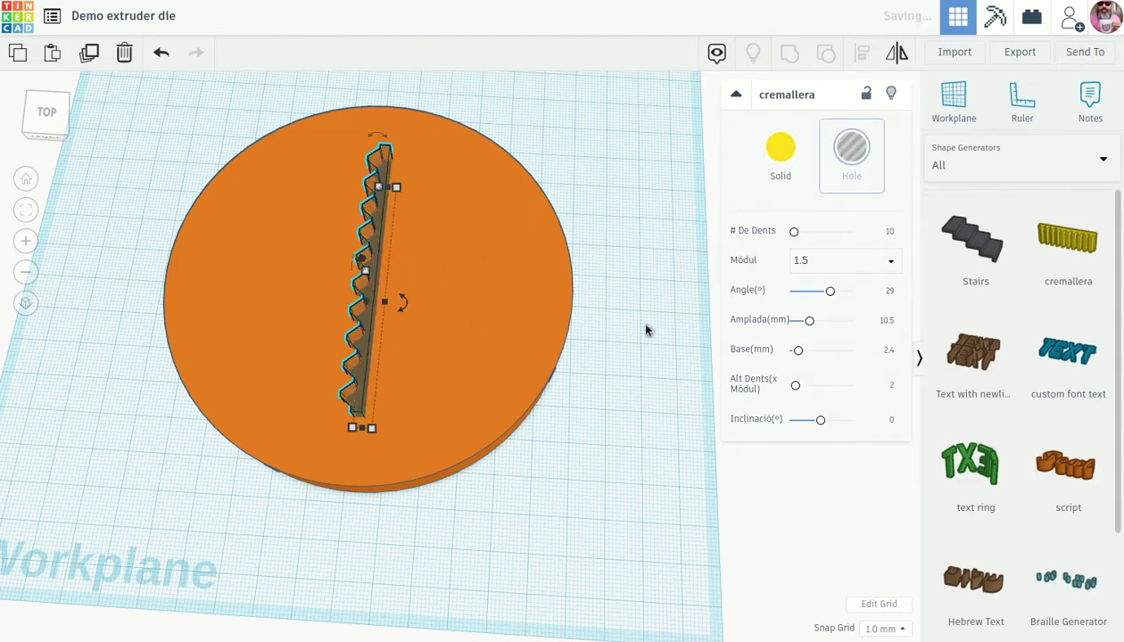
{"action": "left_click", "coordinate": [607, 391]}
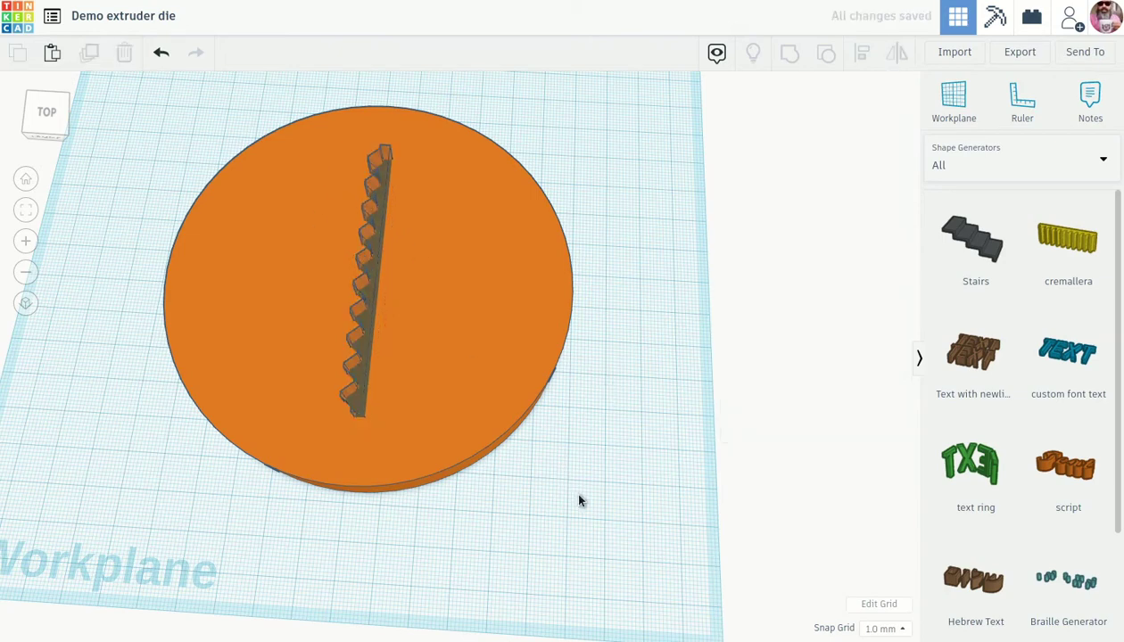
{"action": "left_click_drag", "start_coordinate": [514, 454], "coordinate": [155, 88]}
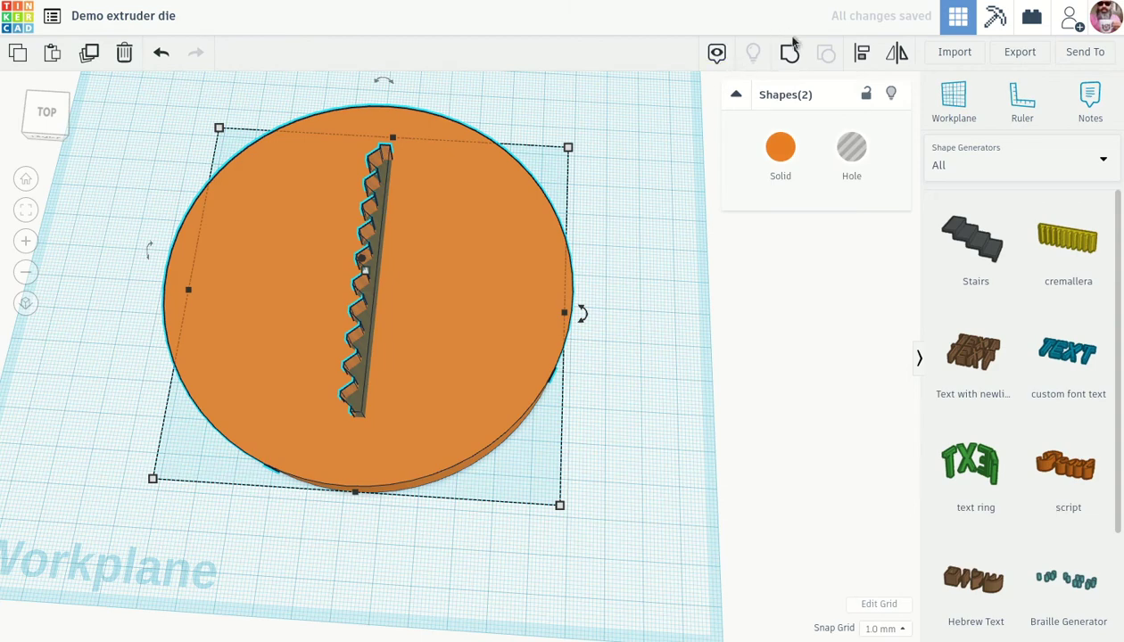
{"action": "left_click", "coordinate": [790, 54]}
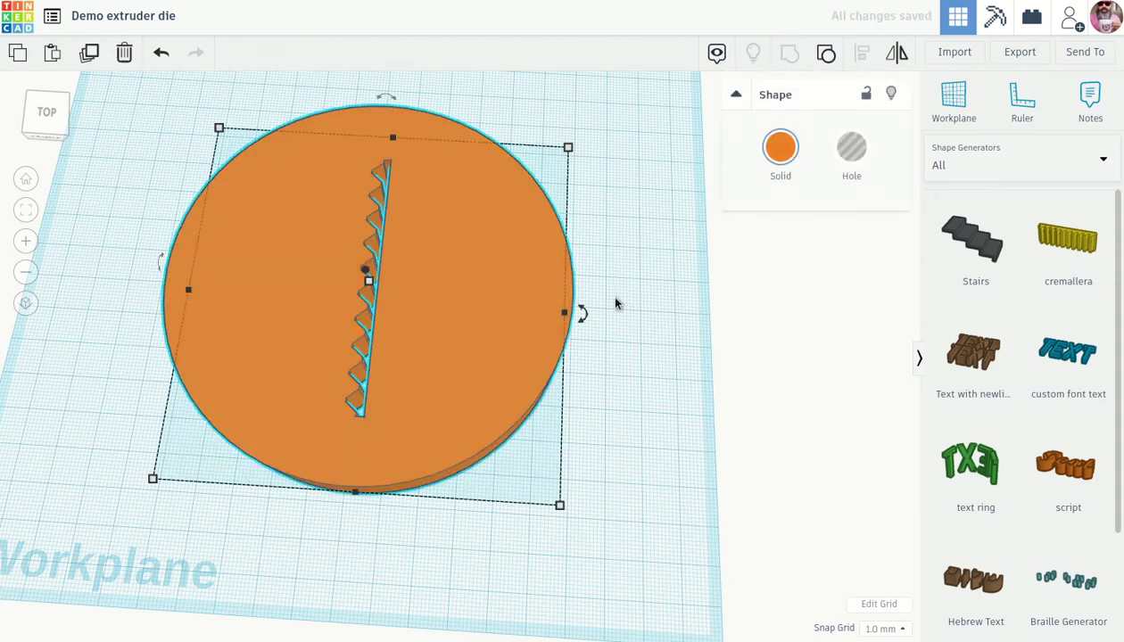
{"action": "mouse_move", "coordinate": [628, 318]}
{"action": "right_mouse_down"}
{"action": "mouse_move", "coordinate": [665, 352]}
{"action": "mouse_move", "coordinate": [765, 346]}
{"action": "mouse_move", "coordinate": [812, 327]}
{"action": "mouse_move", "coordinate": [730, 336]}
{"action": "mouse_move", "coordinate": [713, 284]}
{"action": "mouse_move", "coordinate": [664, 300]}
{"action": "mouse_move", "coordinate": [658, 284]}
{"action": "mouse_move", "coordinate": [635, 354]}
{"action": "mouse_move", "coordinate": [648, 306]}
{"action": "mouse_move", "coordinate": [637, 303]}
{"action": "right_mouse_up"}
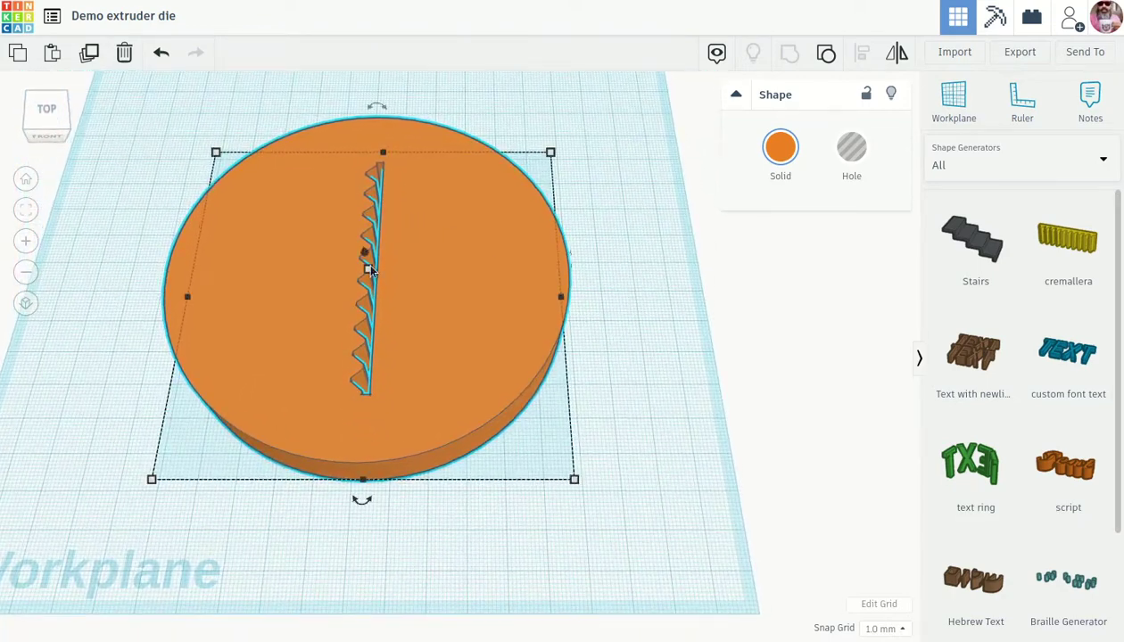
{"action": "mouse_move", "coordinate": [465, 286]}
{"action": "scroll", "coordinate": [464, 286], "scroll_direction": "up", "scroll_amount": 6}
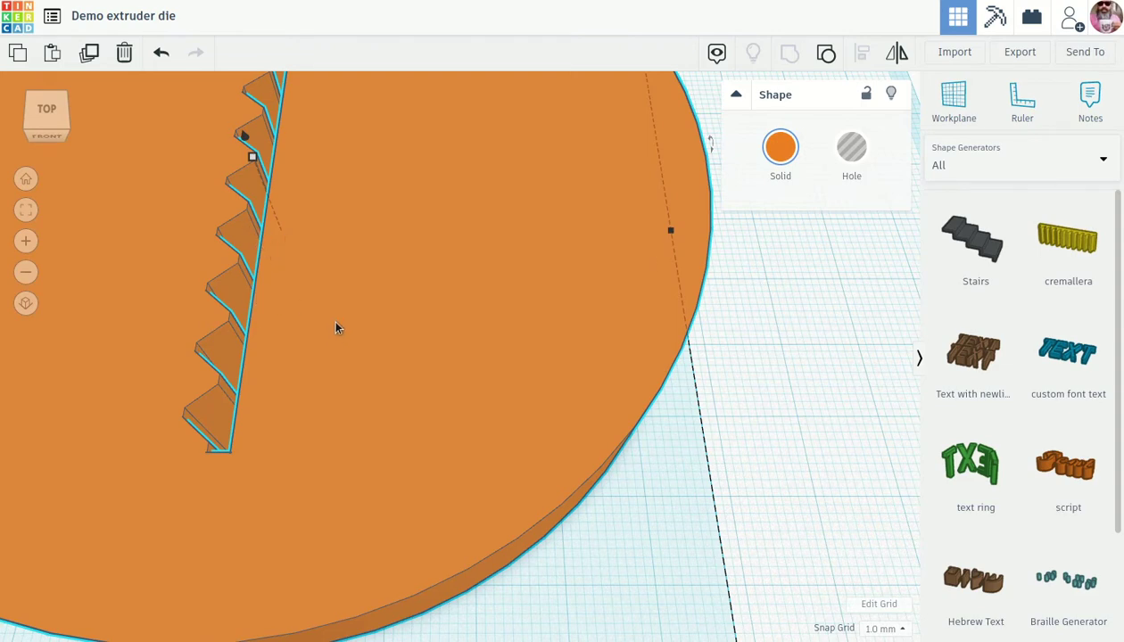
{"action": "scroll", "coordinate": [352, 335], "scroll_direction": "down", "scroll_amount": 6}
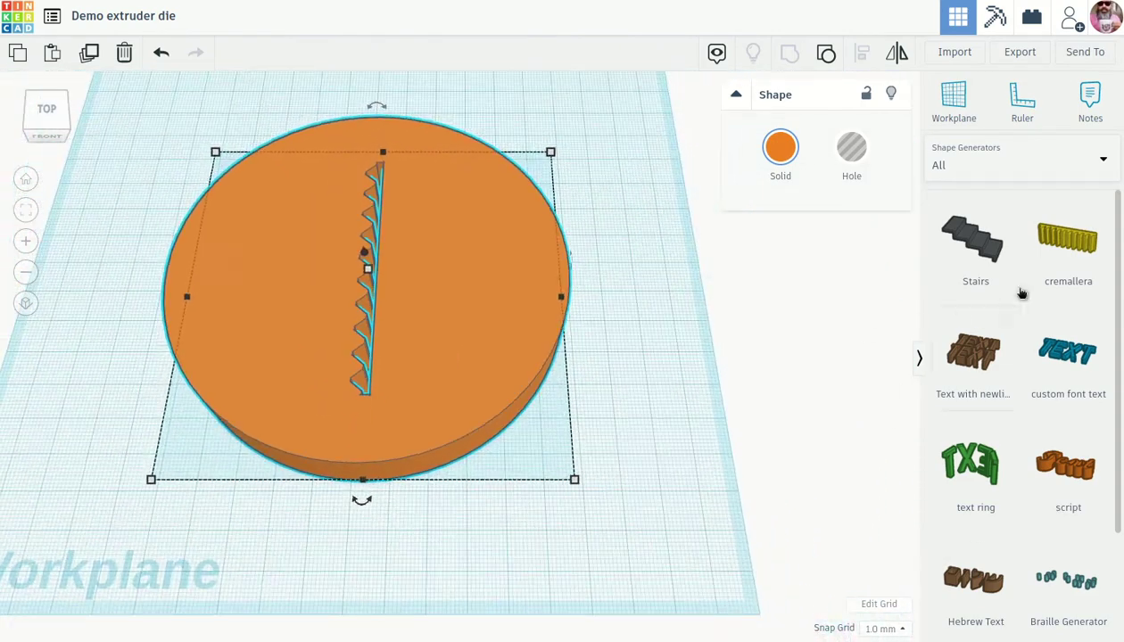
Place a Roof from the Basic Shapes on the workplane in front of the disc, beside its right edge.
{"action": "left_click", "coordinate": [1028, 174]}
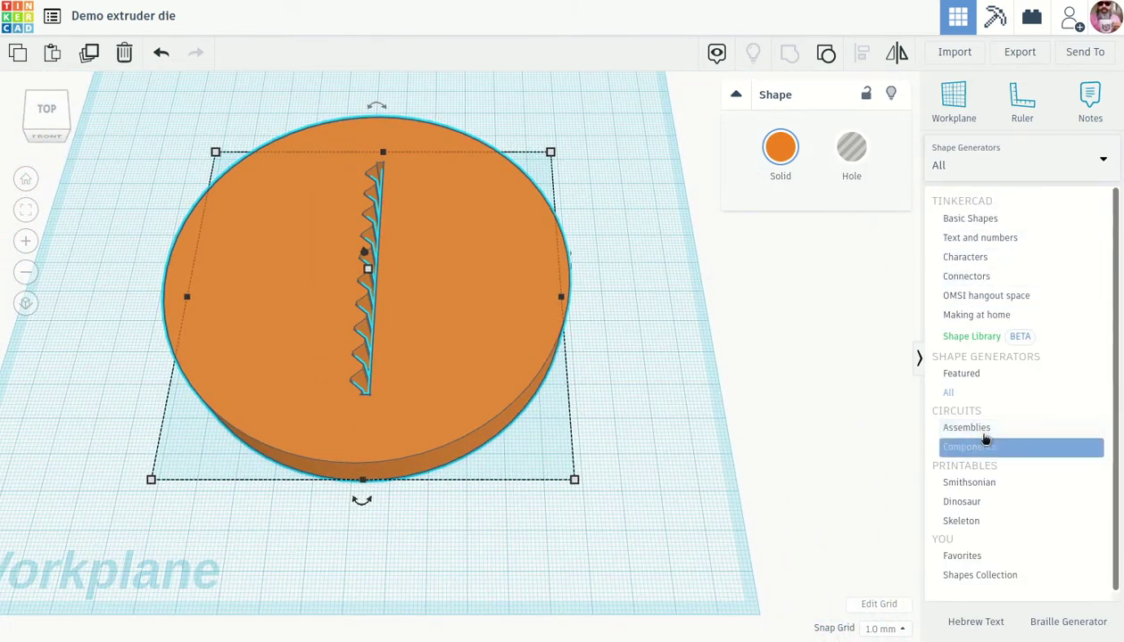
{"action": "left_click", "coordinate": [992, 220]}
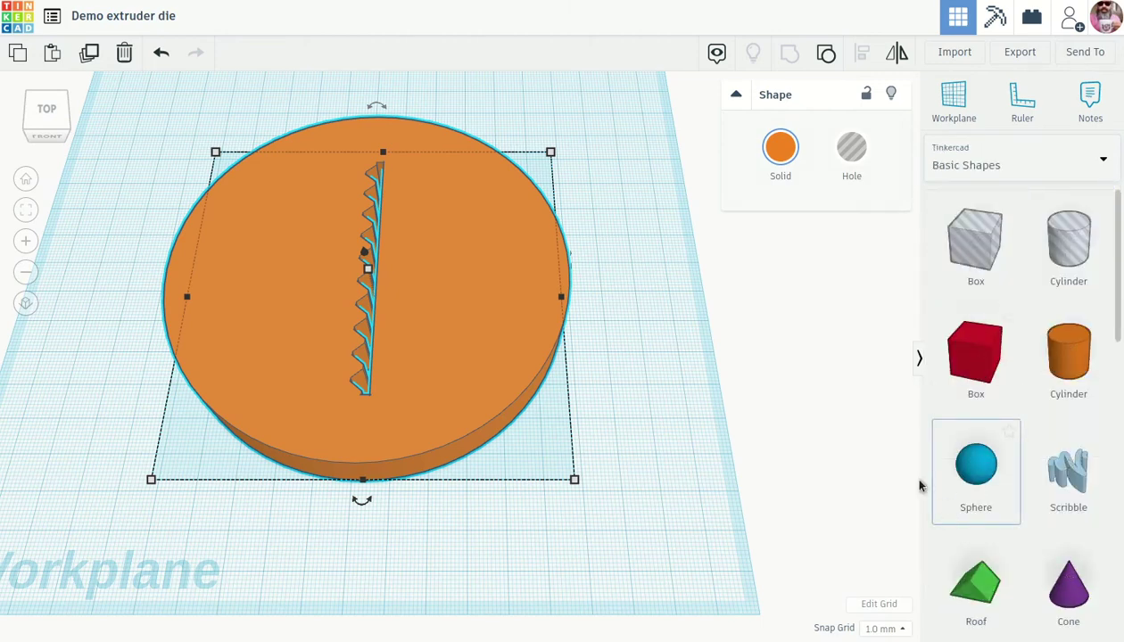
{"action": "left_click_drag", "start_coordinate": [977, 594], "coordinate": [628, 441]}
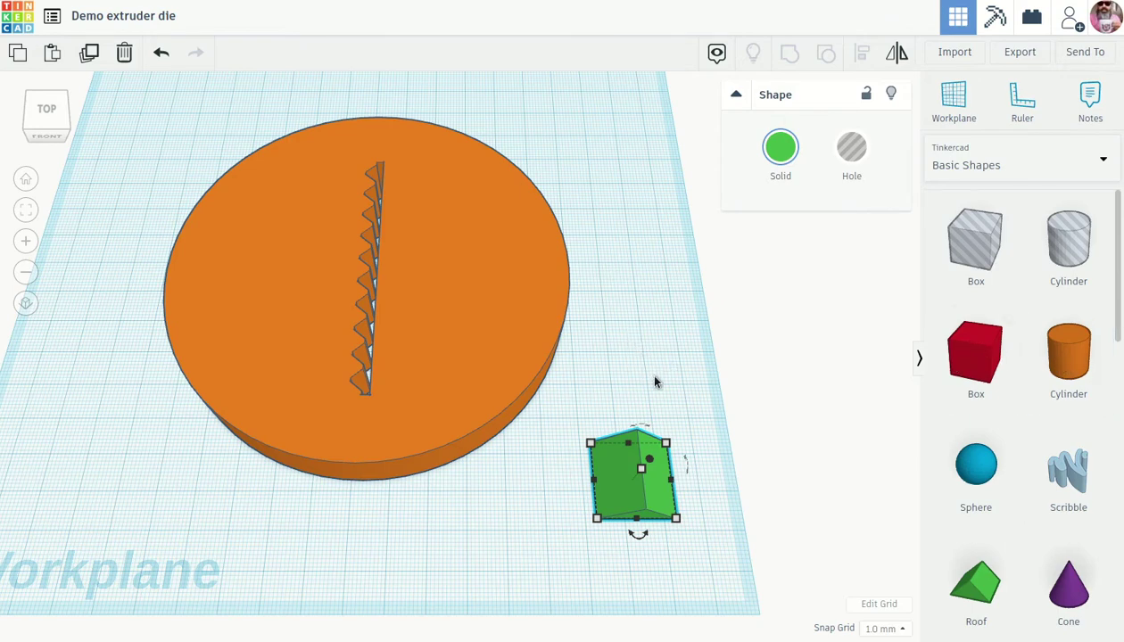
{"action": "scroll", "coordinate": [654, 366], "scroll_direction": "down", "scroll_amount": 5}
{"action": "right_click_drag", "start_coordinate": [655, 358], "coordinate": [596, 397]}
{"action": "scroll", "coordinate": [596, 397], "scroll_direction": "up", "scroll_amount": 2}
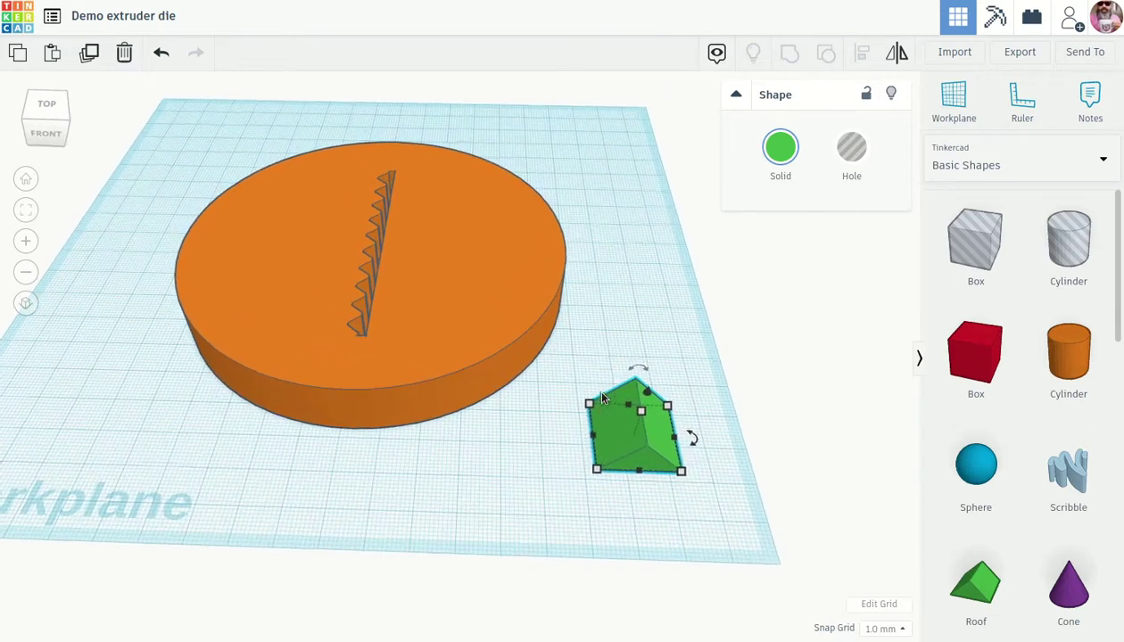
Turn the roof into a hole and rotate it 180° so its ridge points downward.
{"action": "left_click", "coordinate": [852, 146]}
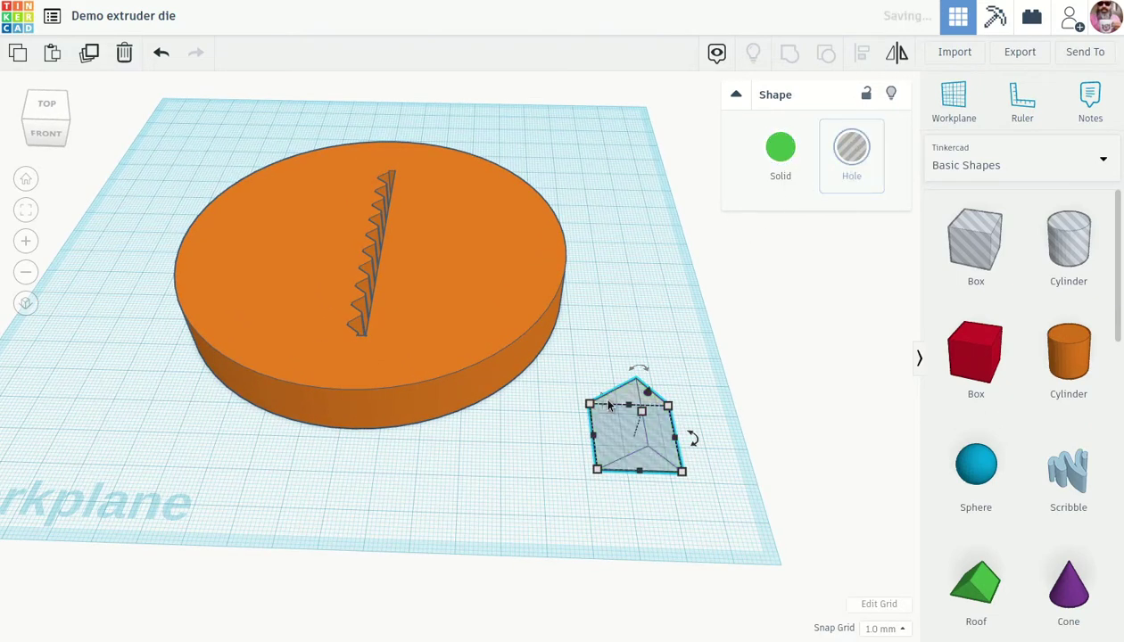
{"action": "left_click_drag", "start_coordinate": [639, 368], "coordinate": [591, 462]}
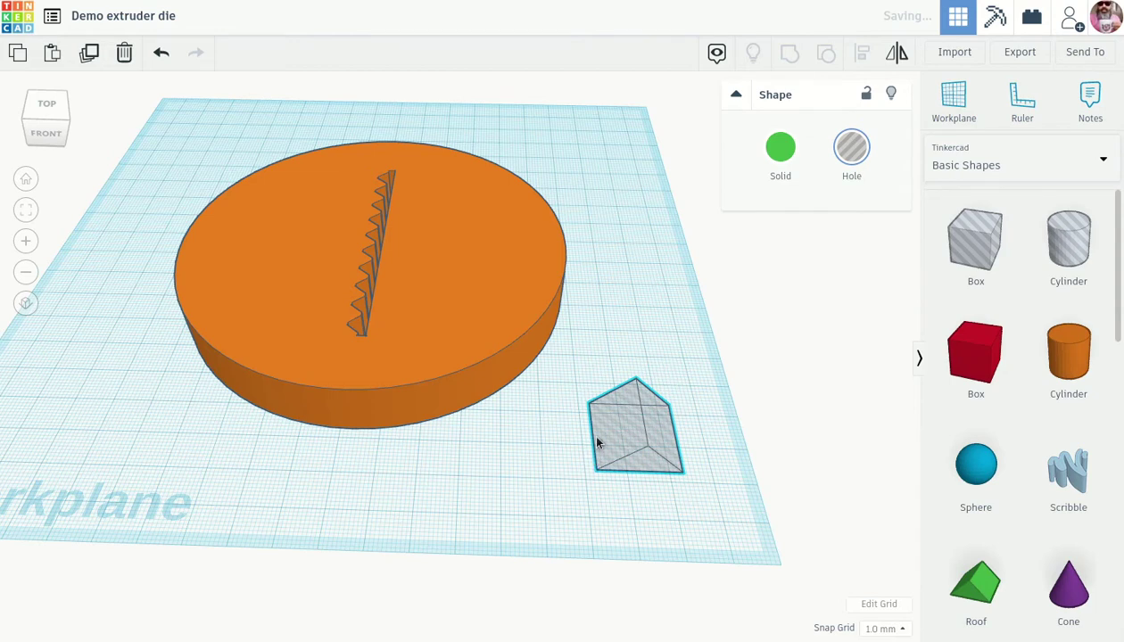
{"action": "left_click_drag", "start_coordinate": [638, 367], "coordinate": [600, 523]}
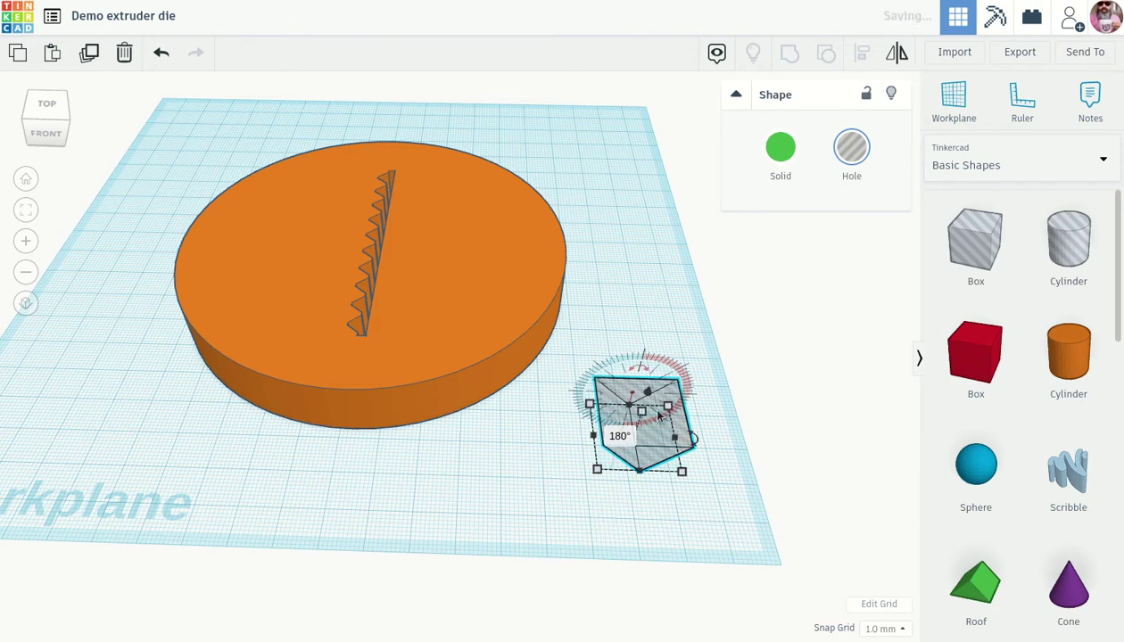
Raise the upside-down roof hole above the workplane and move it over the toothed slot in the disc.
{"action": "left_click_drag", "start_coordinate": [648, 394], "coordinate": [667, 319]}
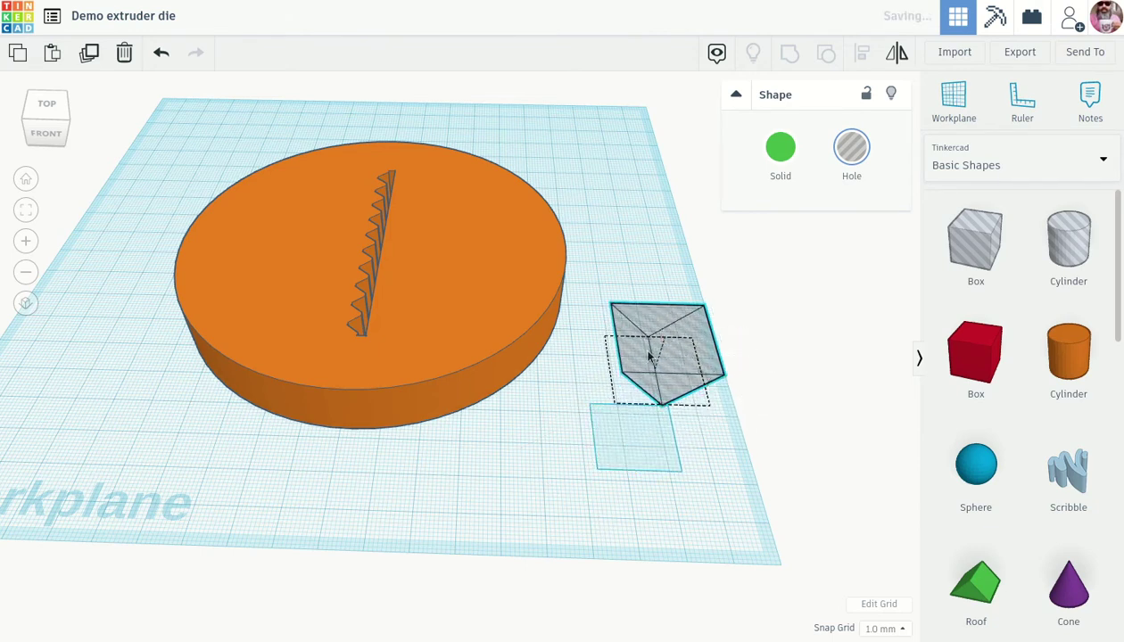
{"action": "left_click_drag", "start_coordinate": [654, 357], "coordinate": [359, 250]}
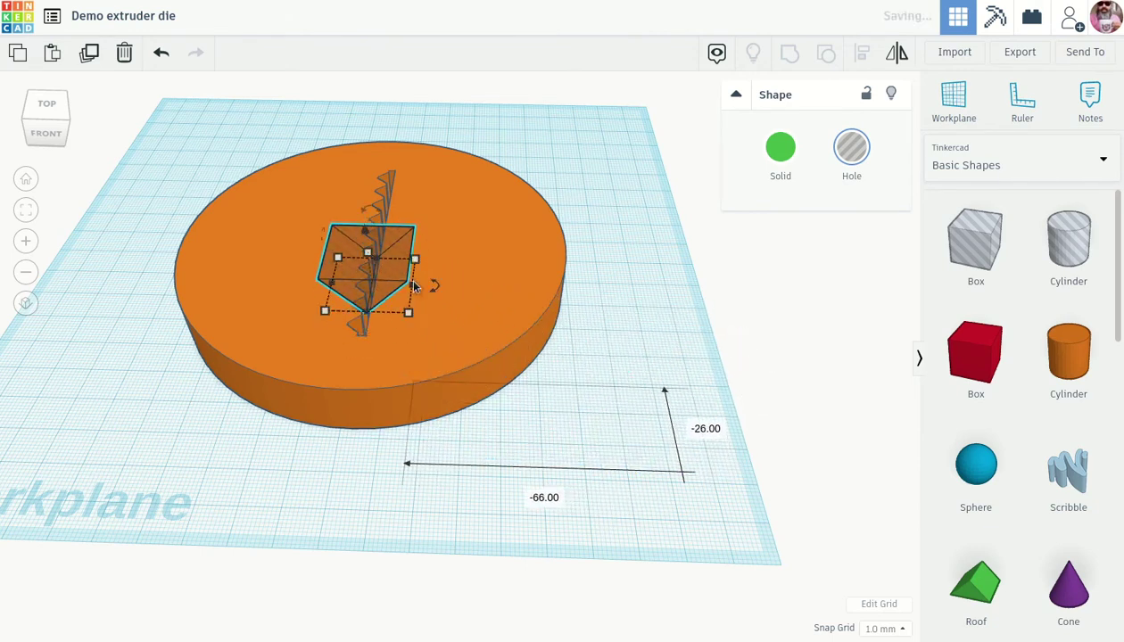
{"action": "scroll", "coordinate": [409, 297], "scroll_direction": "up", "scroll_amount": 1}
{"action": "scroll", "coordinate": [409, 297], "scroll_direction": "up", "scroll_amount": 3}
{"action": "scroll", "coordinate": [409, 297], "scroll_direction": "down", "scroll_amount": 2}
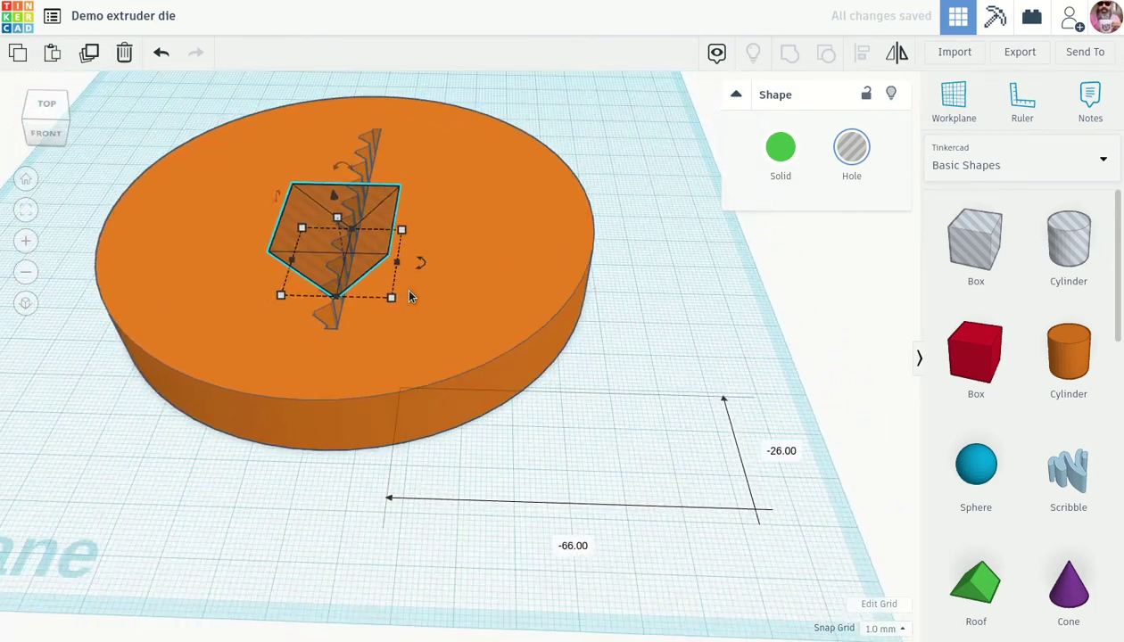
{"action": "right_click_drag", "start_coordinate": [417, 304], "coordinate": [397, 341]}
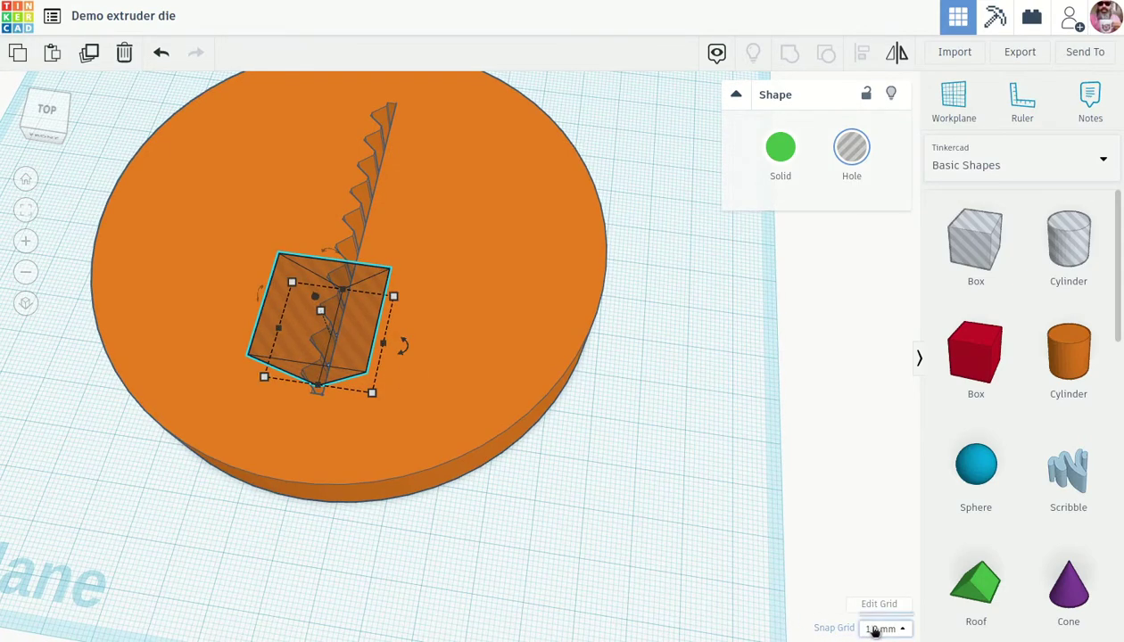
Set the snap grid to 0.1 mm and move the roof hole about 4.7 mm along the toothed slot.
{"action": "left_click", "coordinate": [877, 630]}
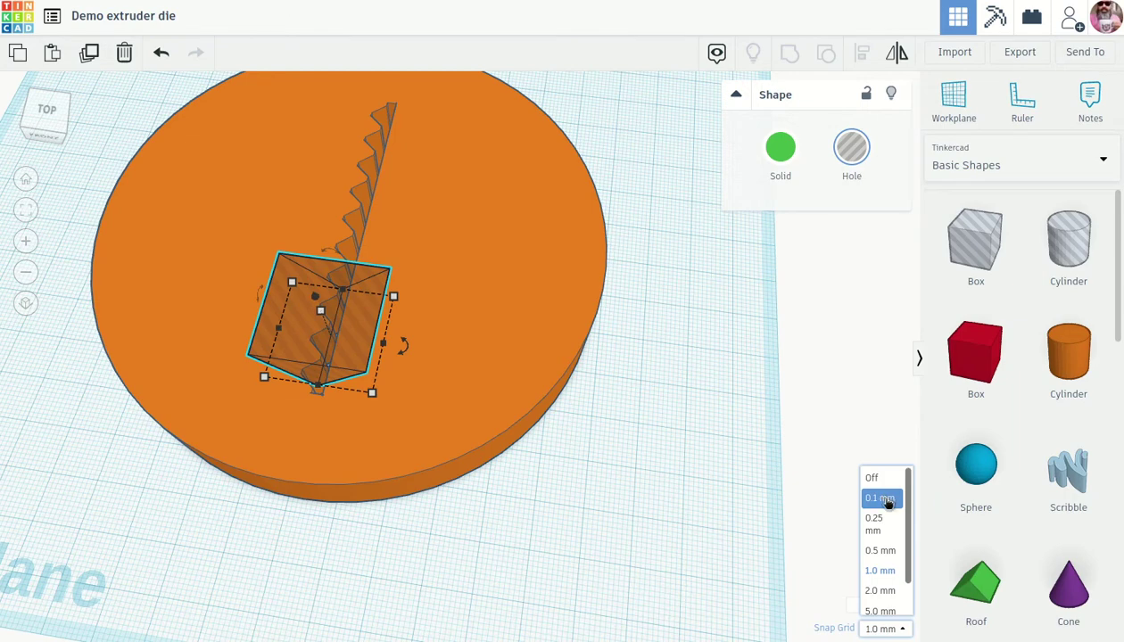
{"action": "left_click", "coordinate": [888, 503]}
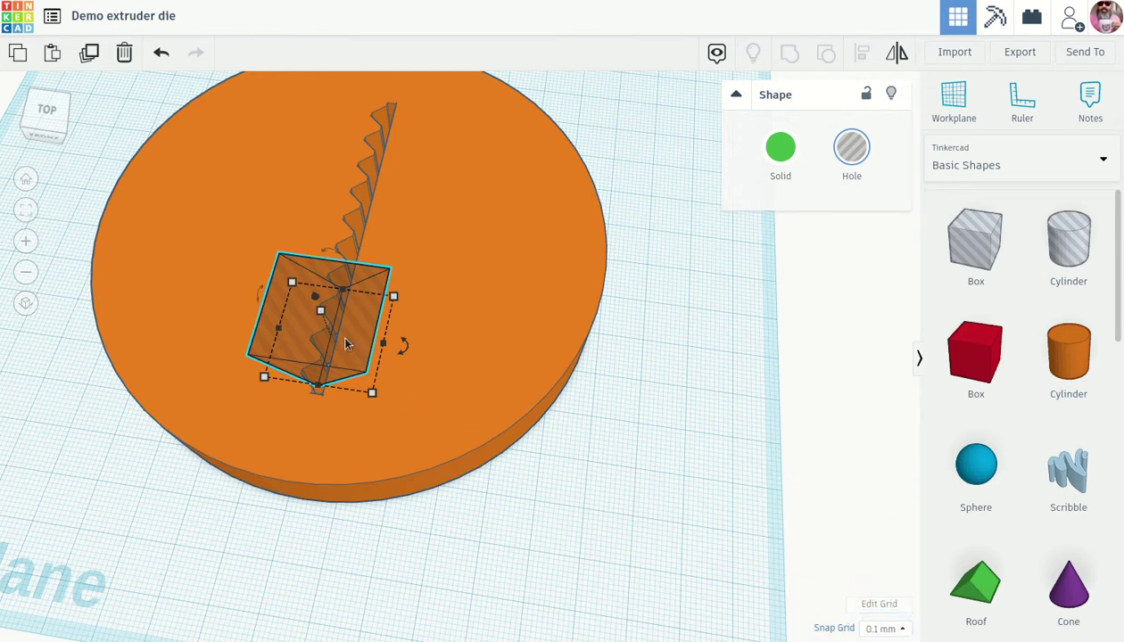
{"action": "left_click_drag", "start_coordinate": [347, 344], "coordinate": [350, 321]}
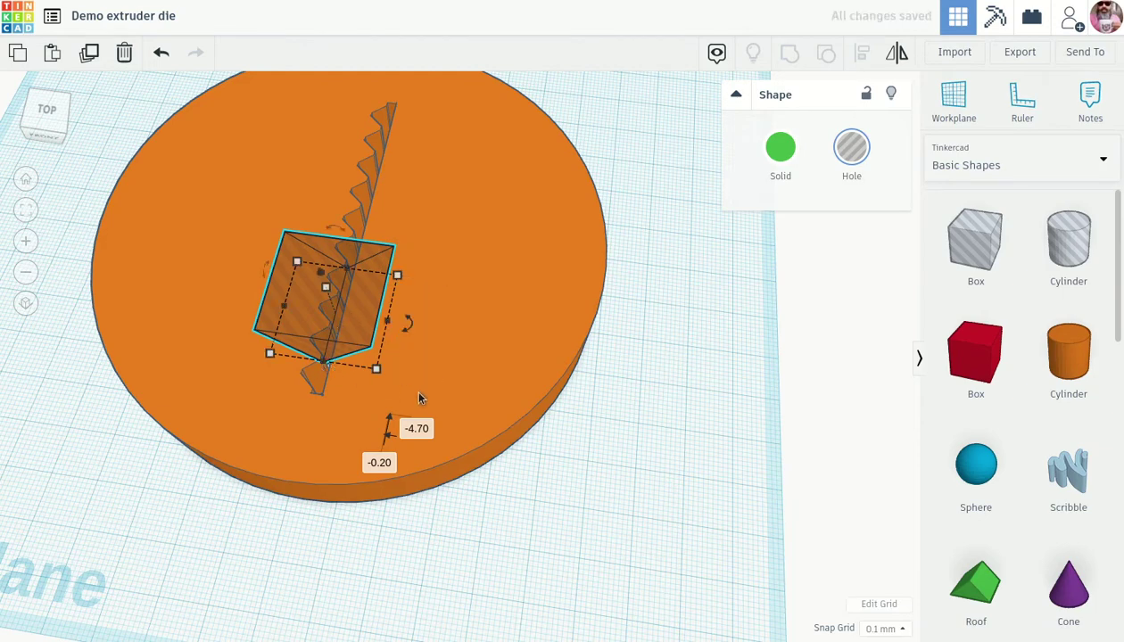
Stretch the roof hole's far end along the toothed slot to a length of about 67.4 mm, and extend its near end to the slot's end.
{"action": "scroll", "coordinate": [420, 398], "scroll_direction": "up", "scroll_amount": 2}
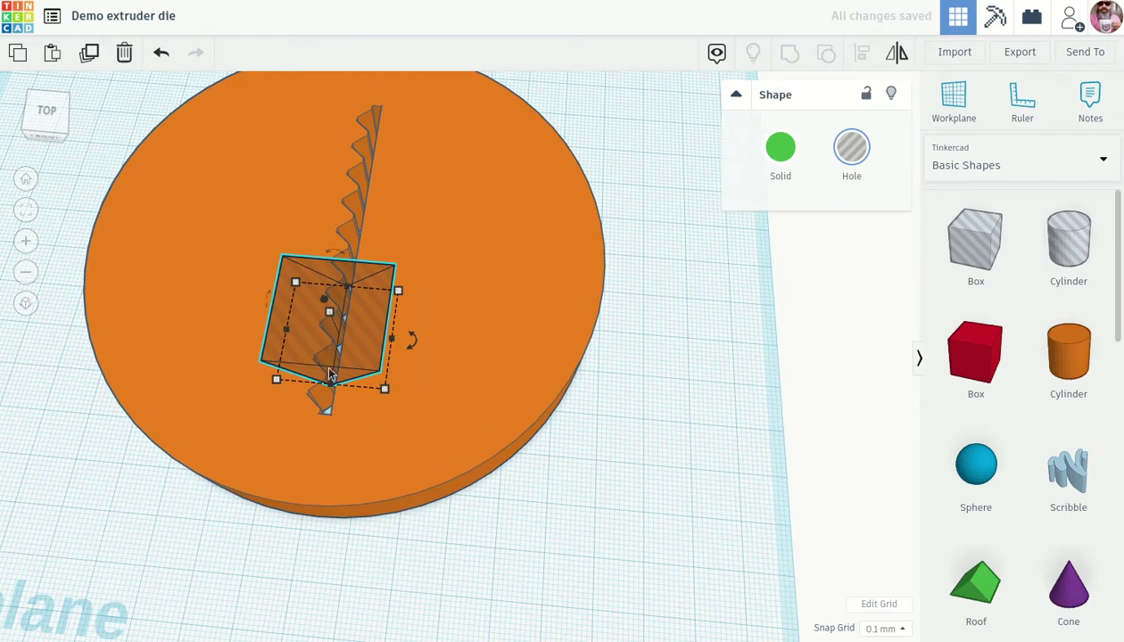
{"action": "scroll", "coordinate": [390, 315], "scroll_direction": "up", "scroll_amount": 3}
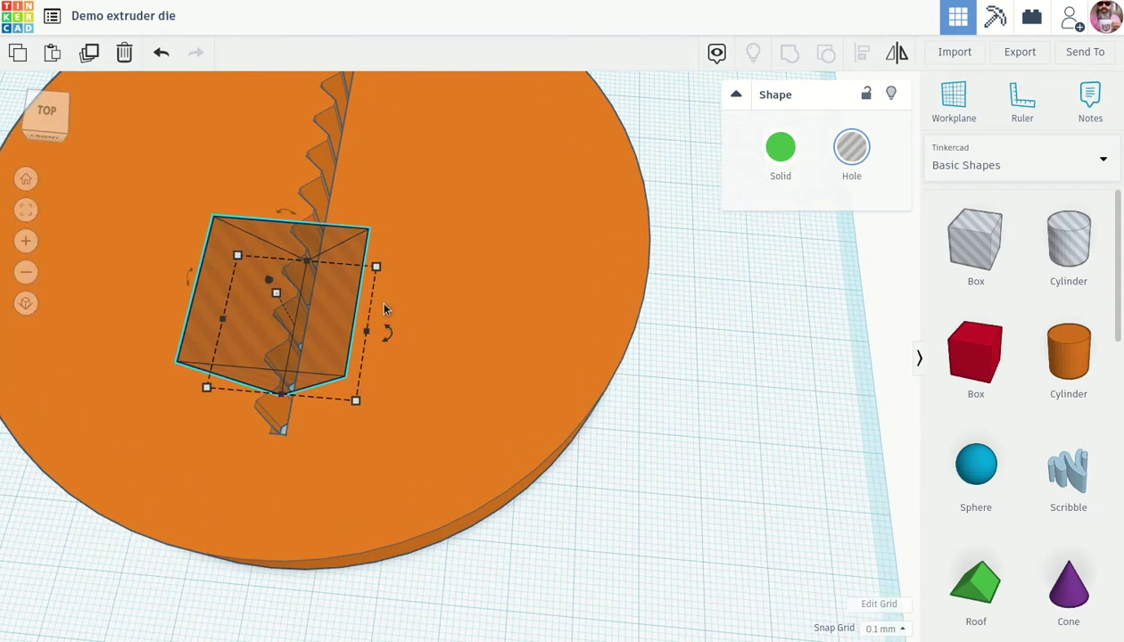
{"action": "right_click_drag", "start_coordinate": [293, 389], "coordinate": [370, 192]}
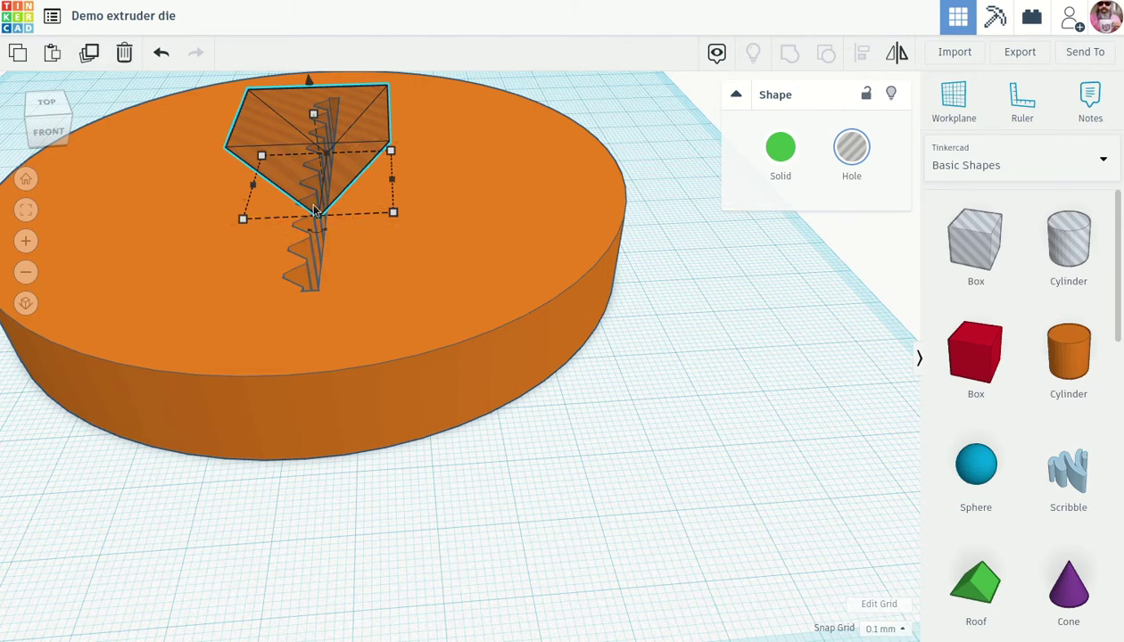
{"action": "right_click_drag", "start_coordinate": [319, 262], "coordinate": [308, 352]}
{"action": "left_click_drag", "start_coordinate": [304, 353], "coordinate": [331, 103]}
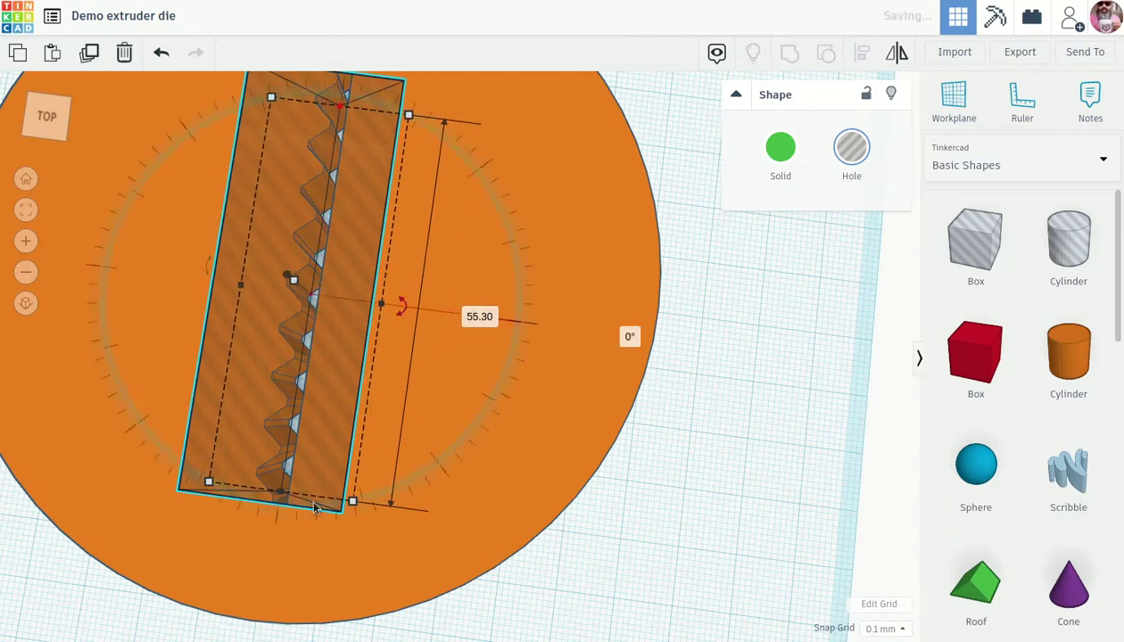
{"action": "scroll", "coordinate": [314, 525], "scroll_direction": "down", "scroll_amount": 3}
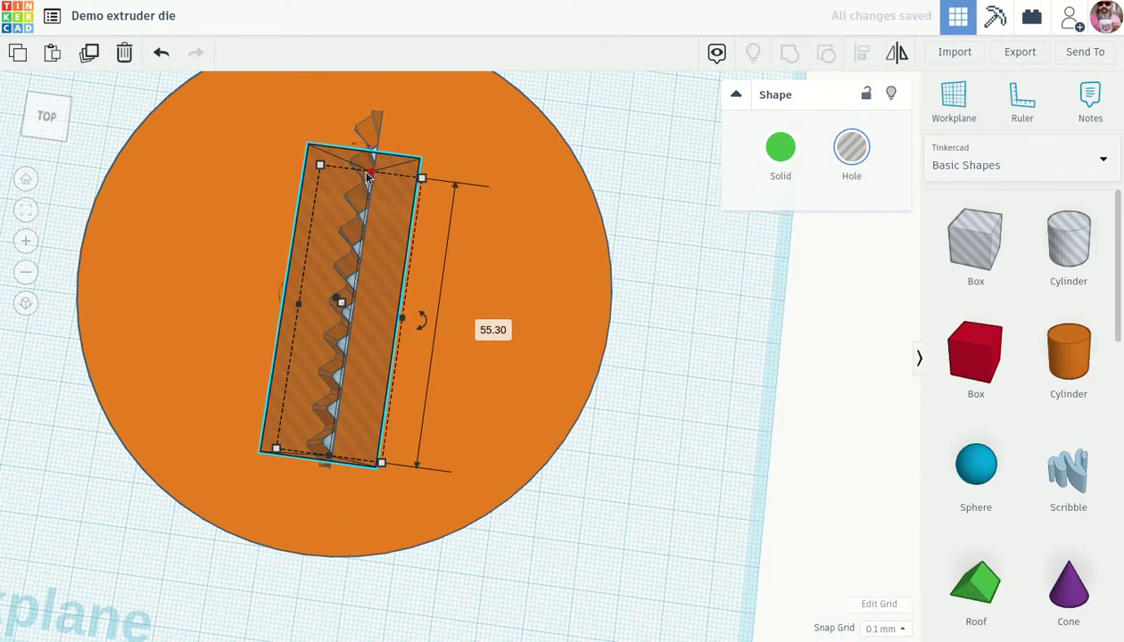
{"action": "left_click_drag", "start_coordinate": [370, 175], "coordinate": [379, 115]}
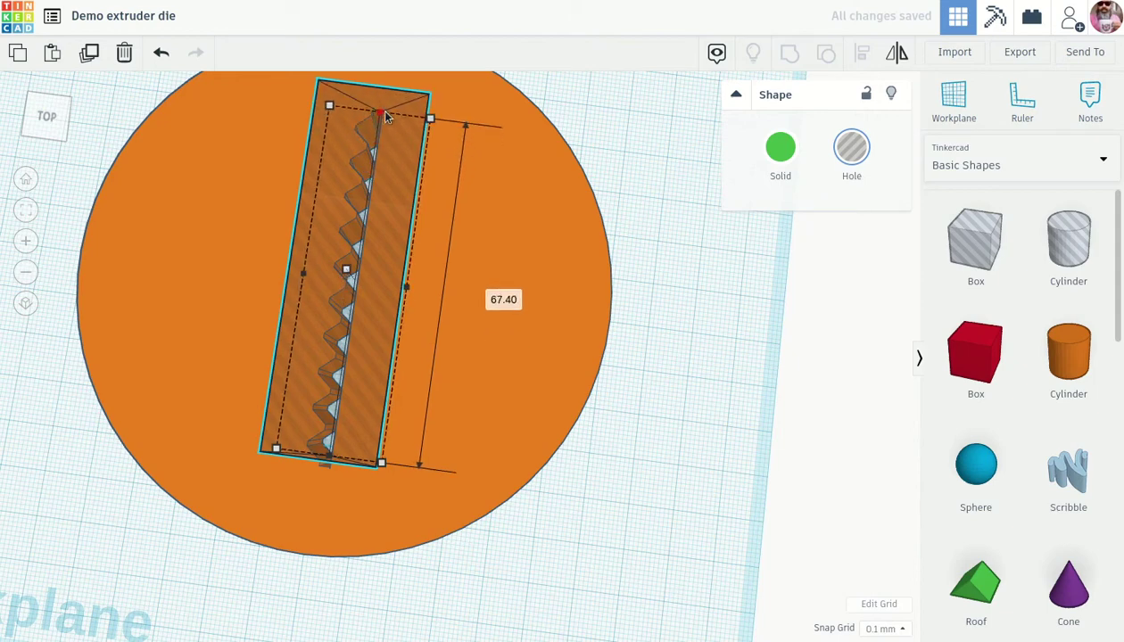
{"action": "right_click_drag", "start_coordinate": [512, 329], "coordinate": [501, 296]}
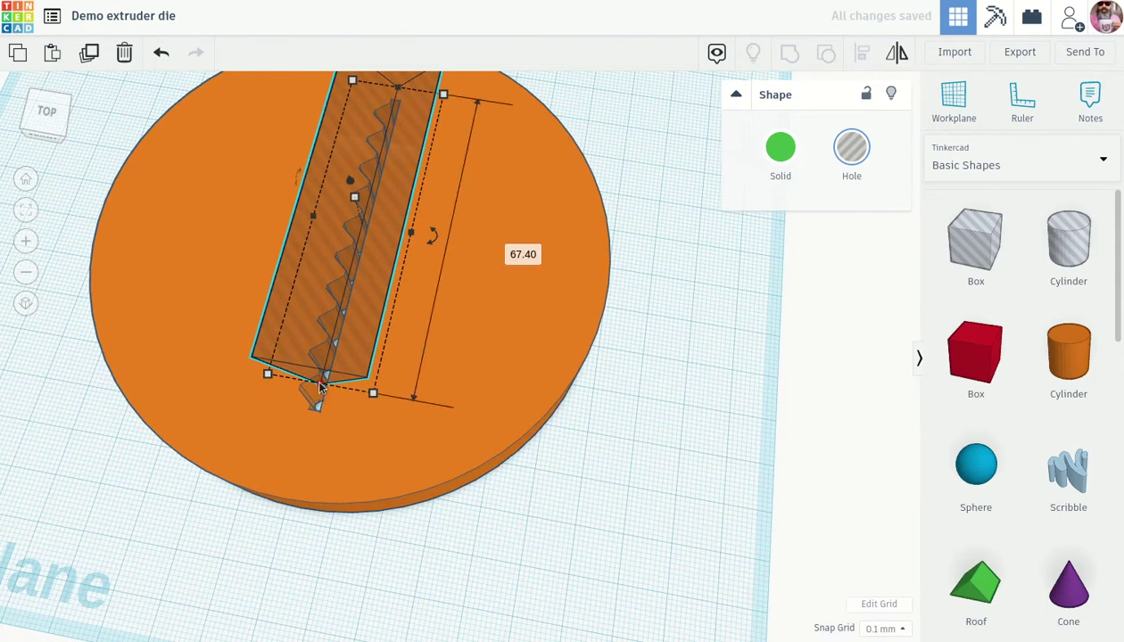
{"action": "left_click_drag", "start_coordinate": [316, 386], "coordinate": [318, 408]}
Lower the roof hole until its ridge sinks into the disc, and shift it about 3.2 mm sideways over the toothed slot.
{"action": "right_click_drag", "start_coordinate": [576, 327], "coordinate": [363, 152]}
{"action": "left_click_drag", "start_coordinate": [348, 138], "coordinate": [336, 202]}
{"action": "left_click_drag", "start_coordinate": [375, 267], "coordinate": [363, 266]}
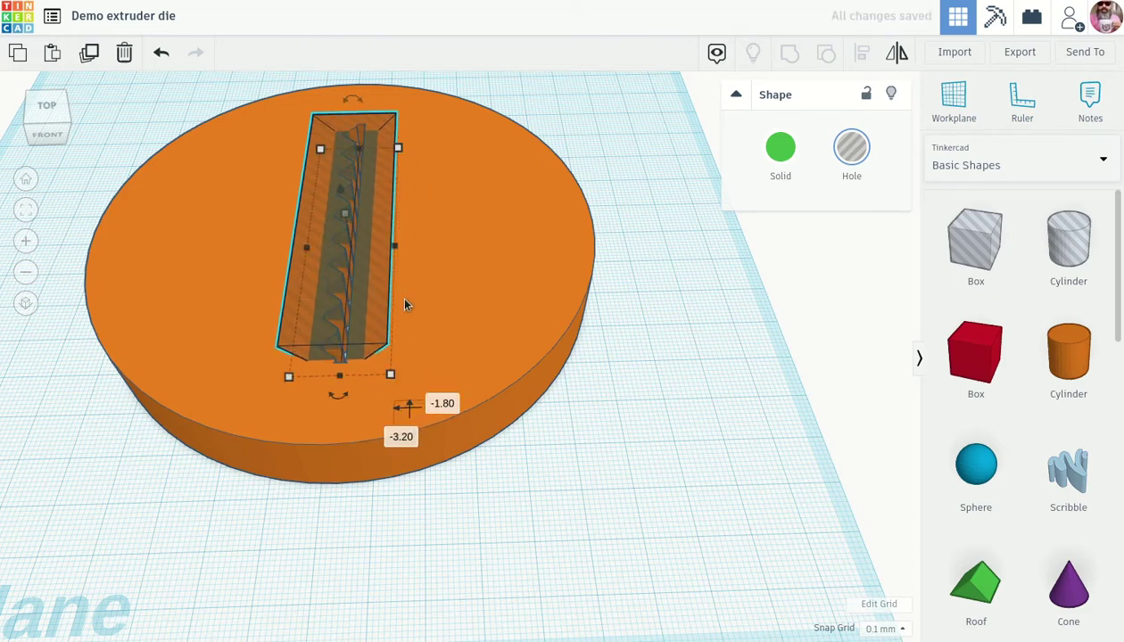
Adjust the roof hole's far end to the last tooth of the slot, giving a length of about 74.1 mm.
{"action": "right_click_drag", "start_coordinate": [397, 245], "coordinate": [383, 446]}
{"action": "scroll", "coordinate": [290, 214], "scroll_direction": "up", "scroll_amount": 5}
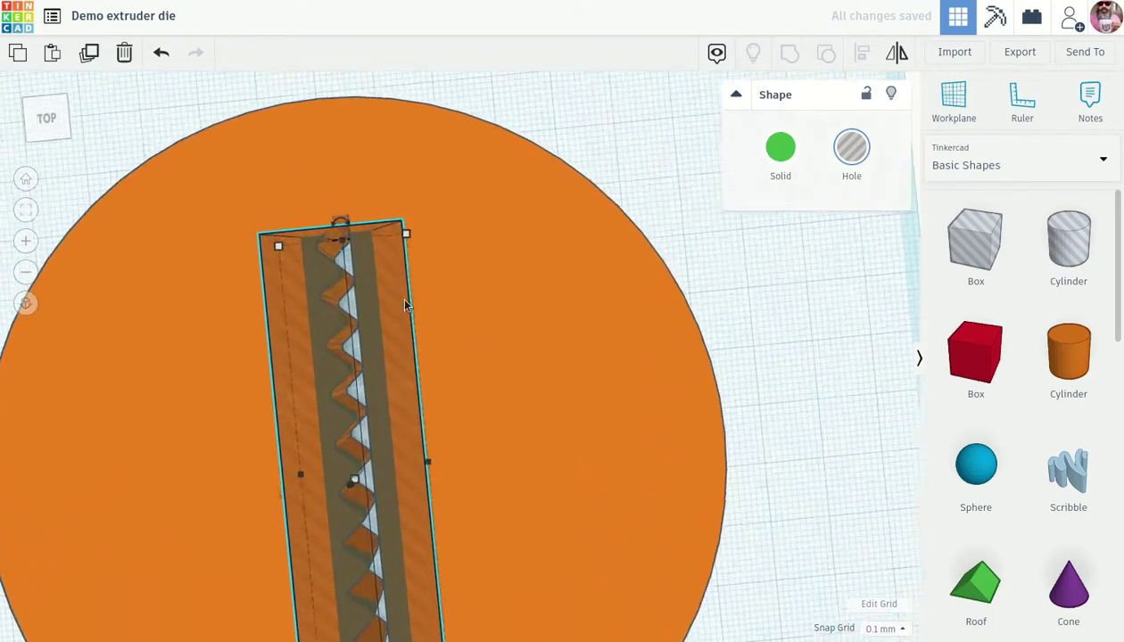
{"action": "left_click_drag", "start_coordinate": [294, 196], "coordinate": [298, 172]}
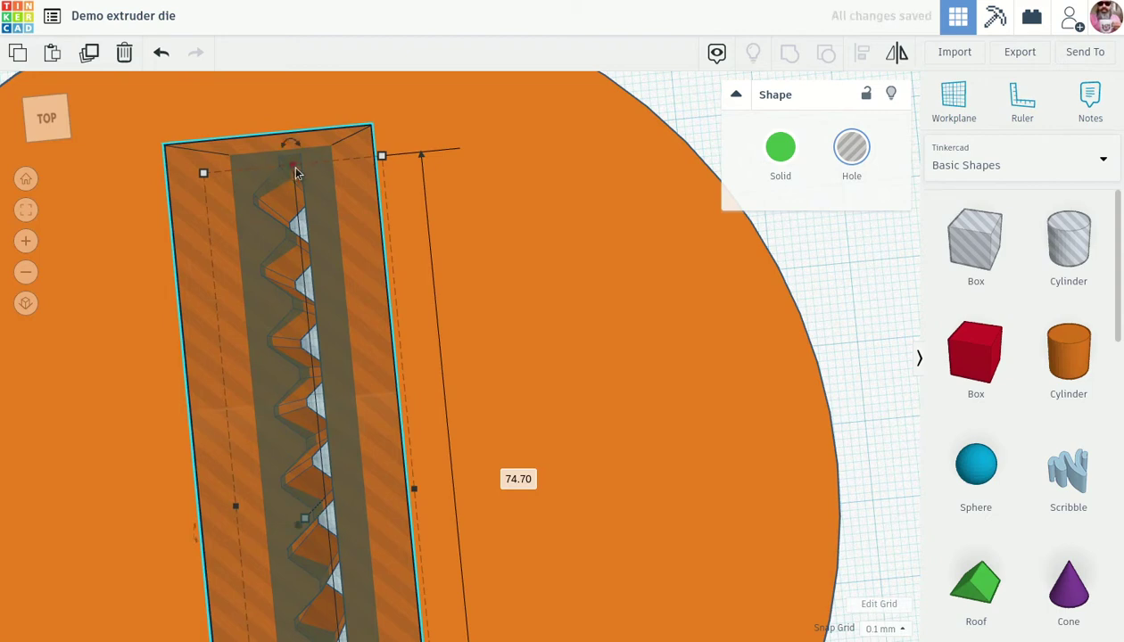
{"action": "left_click_drag", "start_coordinate": [298, 175], "coordinate": [298, 177]}
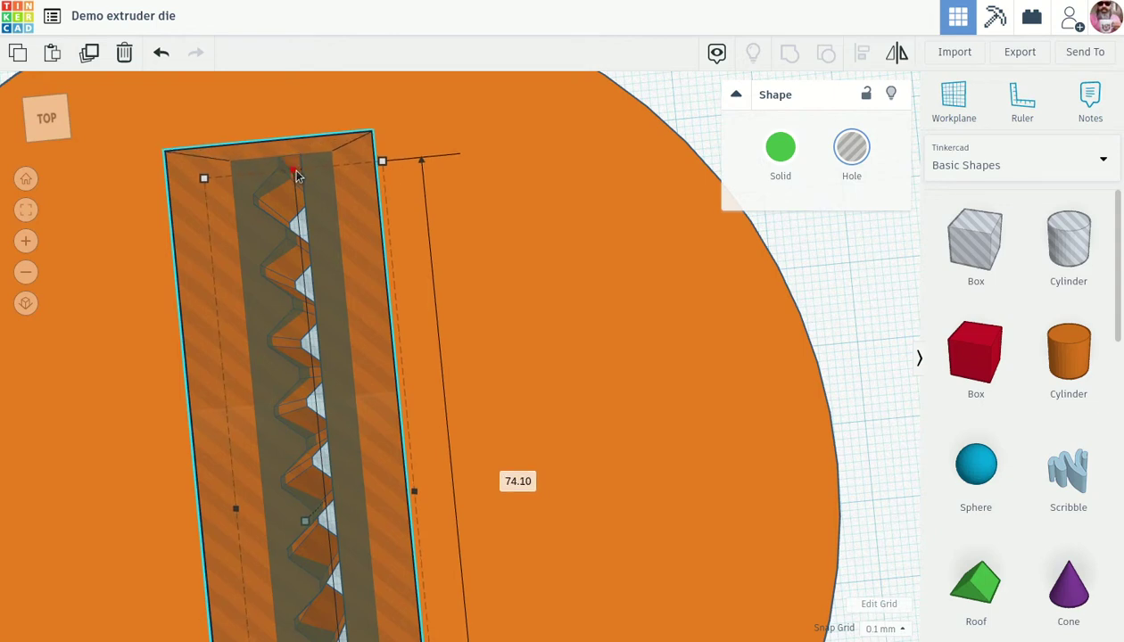
{"action": "mouse_move", "coordinate": [287, 158]}
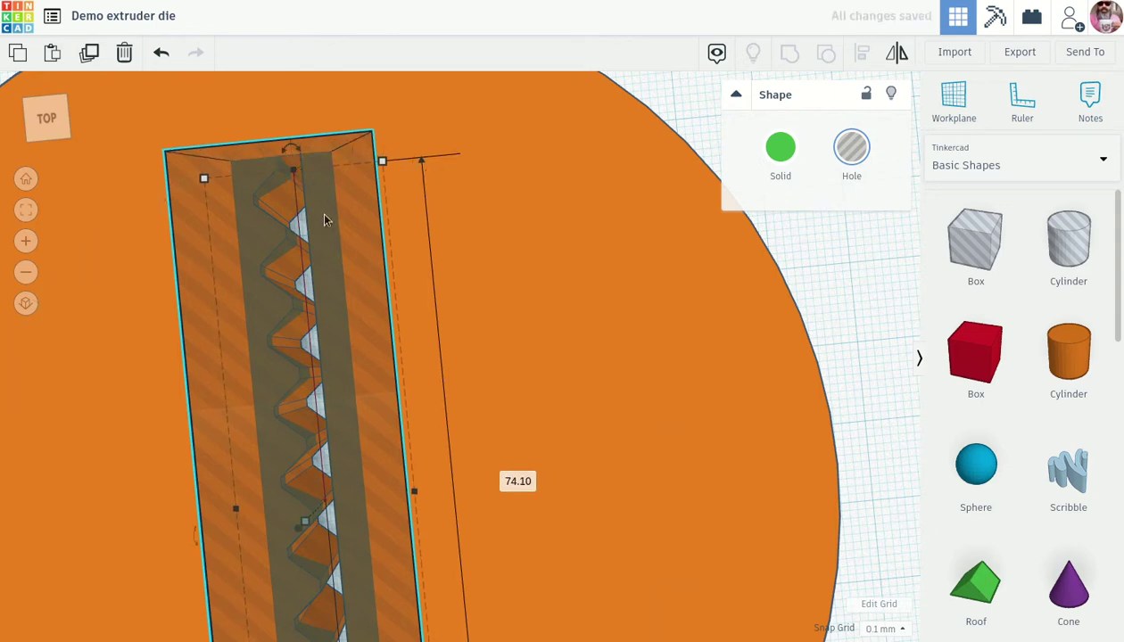
Extend the roof hole's near end past the slot's opposite end to a length of about 74.9 mm.
{"action": "right_click_drag", "start_coordinate": [423, 266], "coordinate": [364, 337]}
{"action": "left_click", "coordinate": [342, 391]}
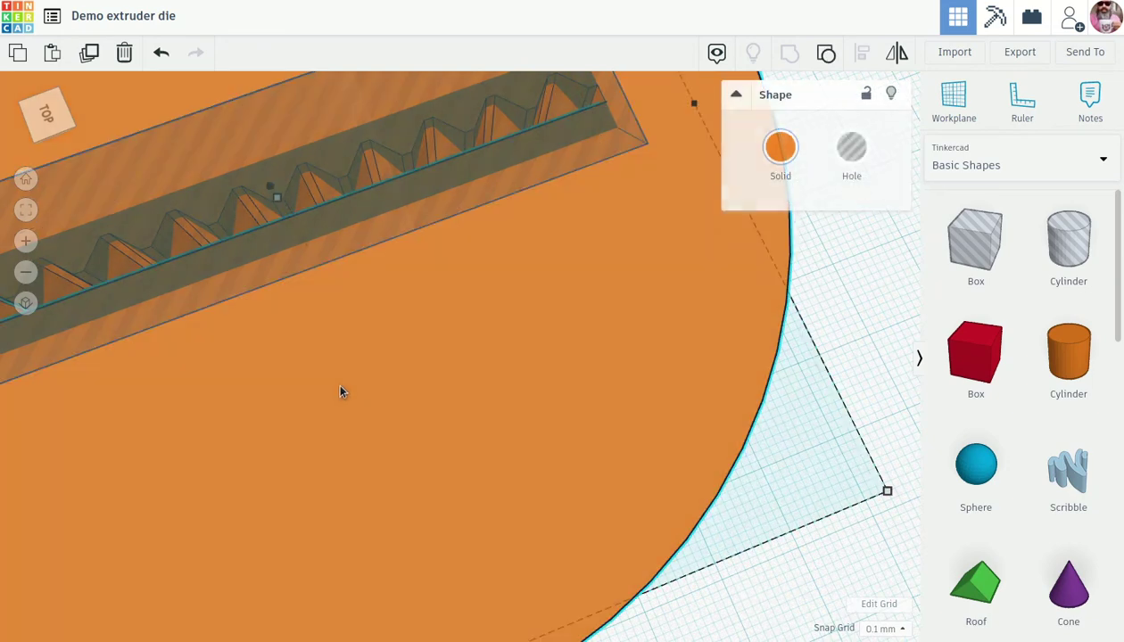
{"action": "scroll", "coordinate": [339, 391], "scroll_direction": "down", "scroll_amount": 3}
{"action": "scroll", "coordinate": [628, 359], "scroll_direction": "up", "scroll_amount": 2}
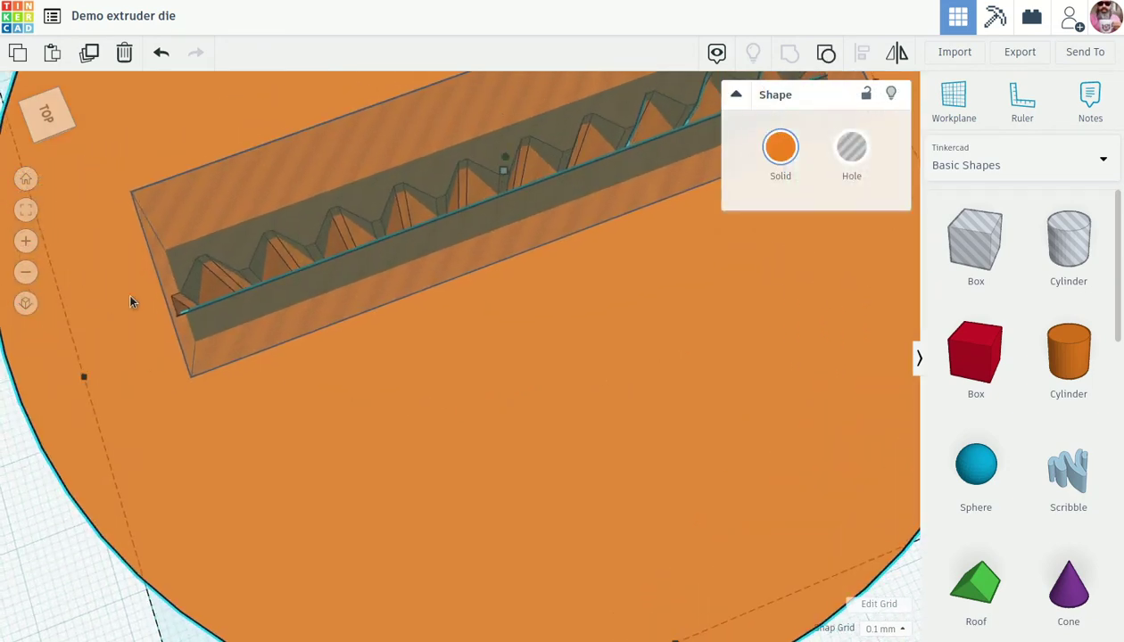
{"action": "left_click", "coordinate": [194, 301]}
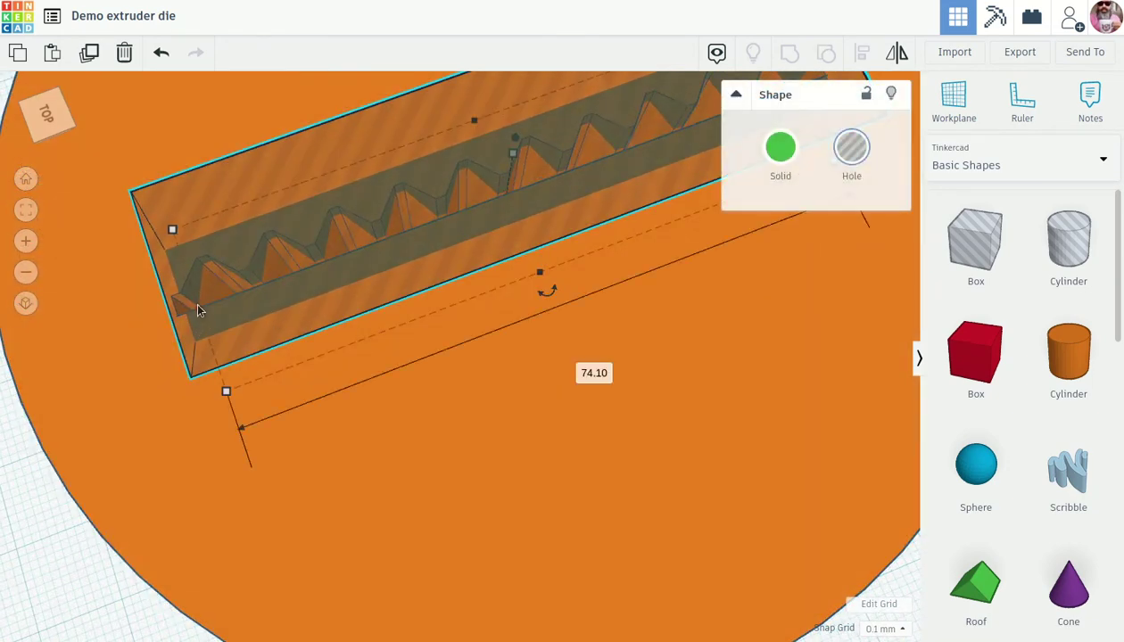
{"action": "left_click_drag", "start_coordinate": [198, 309], "coordinate": [196, 322]}
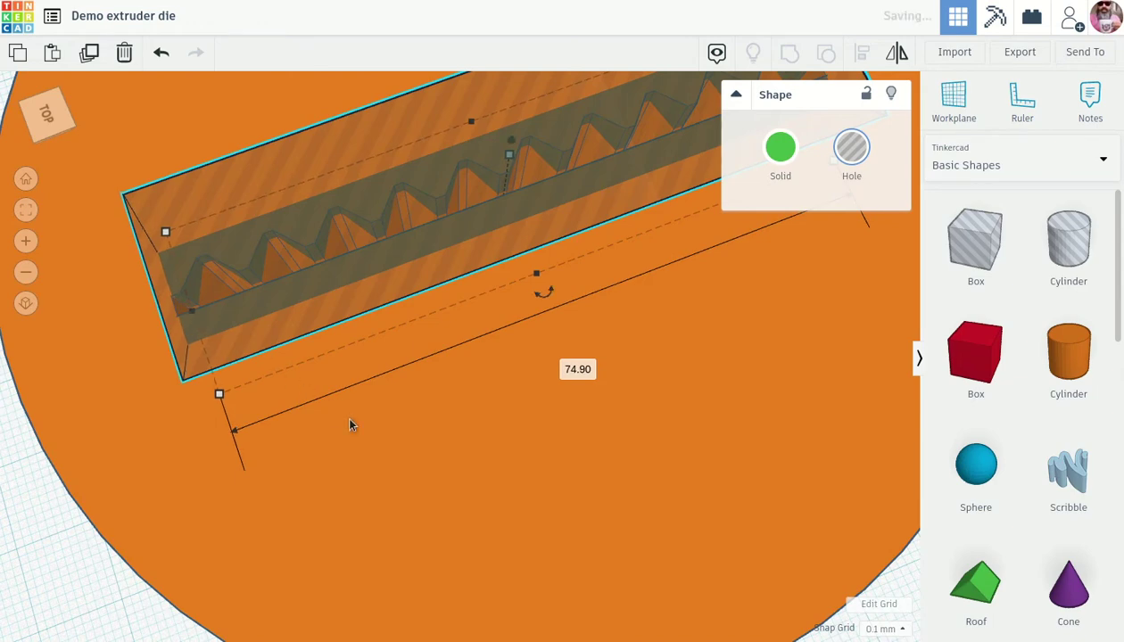
Examine how the sunken roof hole lines up with the toothed slot along its whole length.
{"action": "right_click_drag", "start_coordinate": [414, 450], "coordinate": [448, 243]}
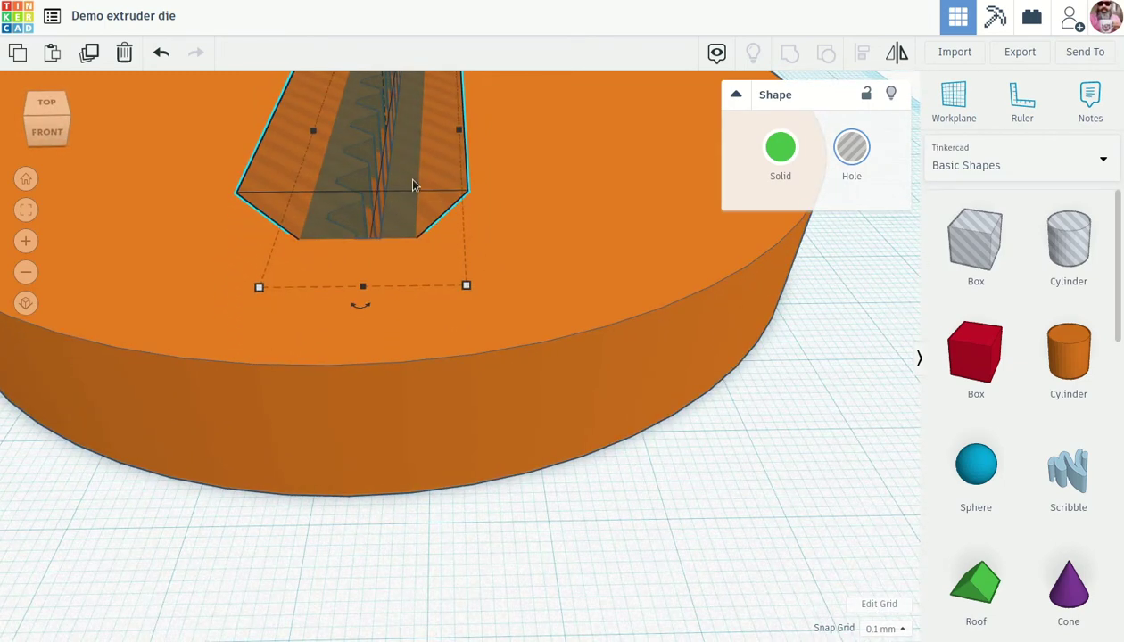
{"action": "scroll", "coordinate": [375, 210], "scroll_direction": "up", "scroll_amount": 3}
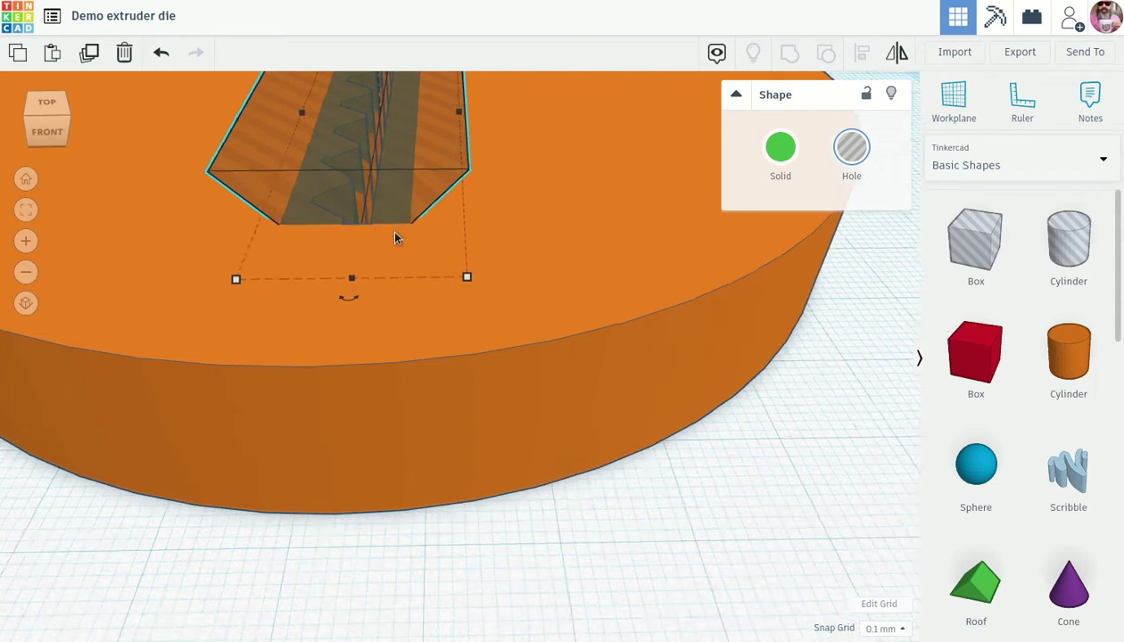
{"action": "right_click_drag", "start_coordinate": [396, 248], "coordinate": [439, 381]}
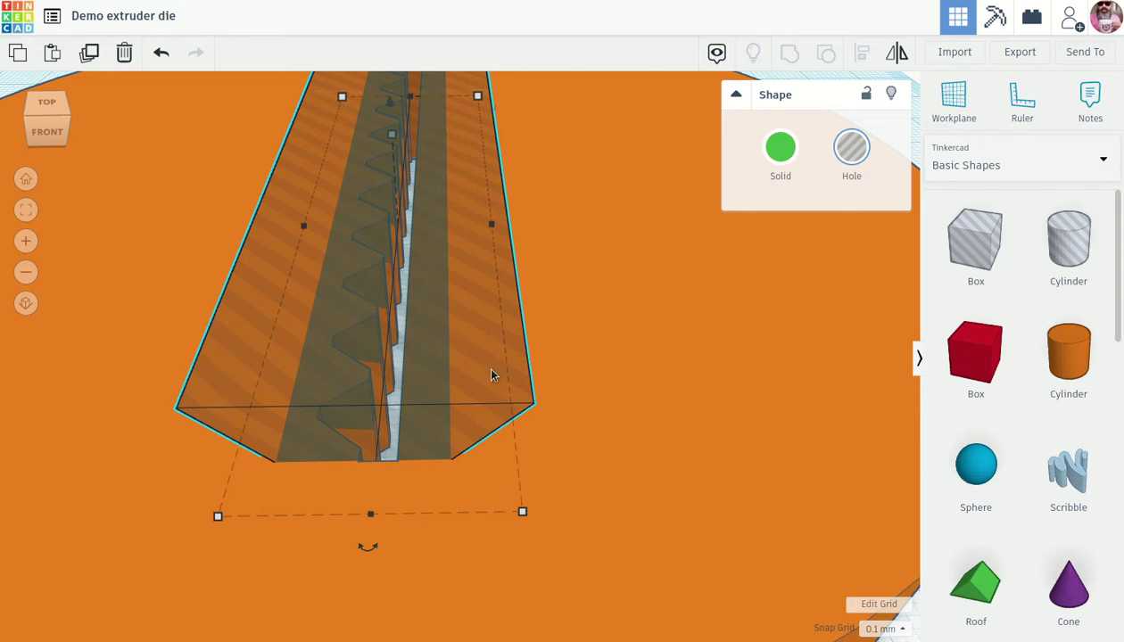
{"action": "mouse_move", "coordinate": [487, 397]}
{"action": "right_mouse_down"}
{"action": "mouse_move", "coordinate": [471, 416]}
{"action": "mouse_move", "coordinate": [479, 447]}
{"action": "mouse_move", "coordinate": [487, 389]}
{"action": "mouse_move", "coordinate": [475, 401]}
{"action": "right_mouse_up"}
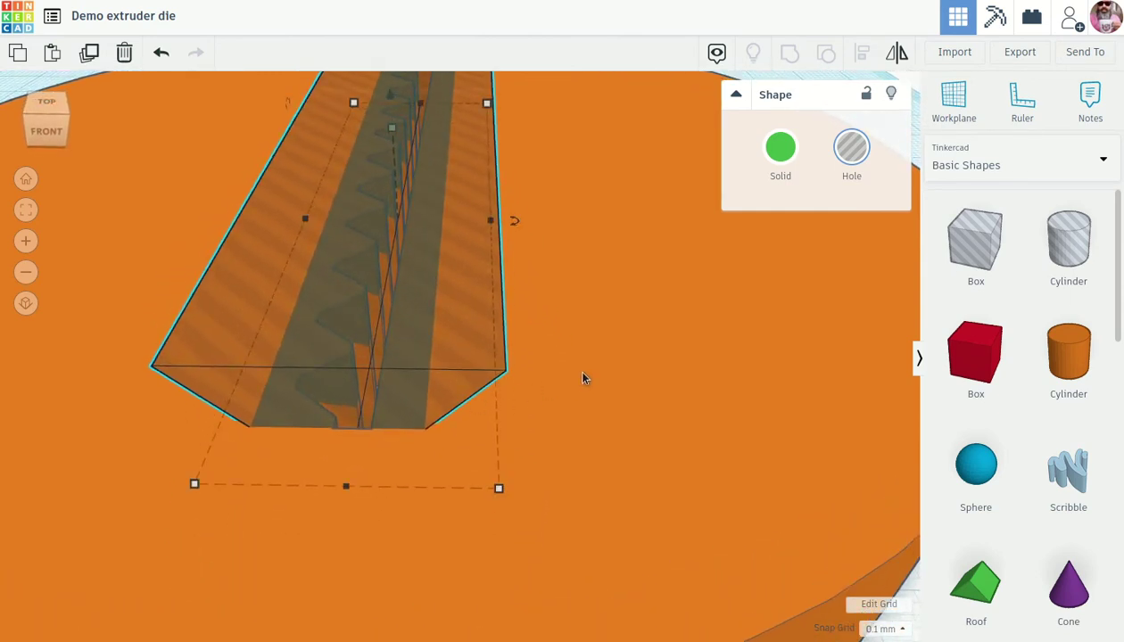
{"action": "right_click_drag", "start_coordinate": [593, 371], "coordinate": [571, 434]}
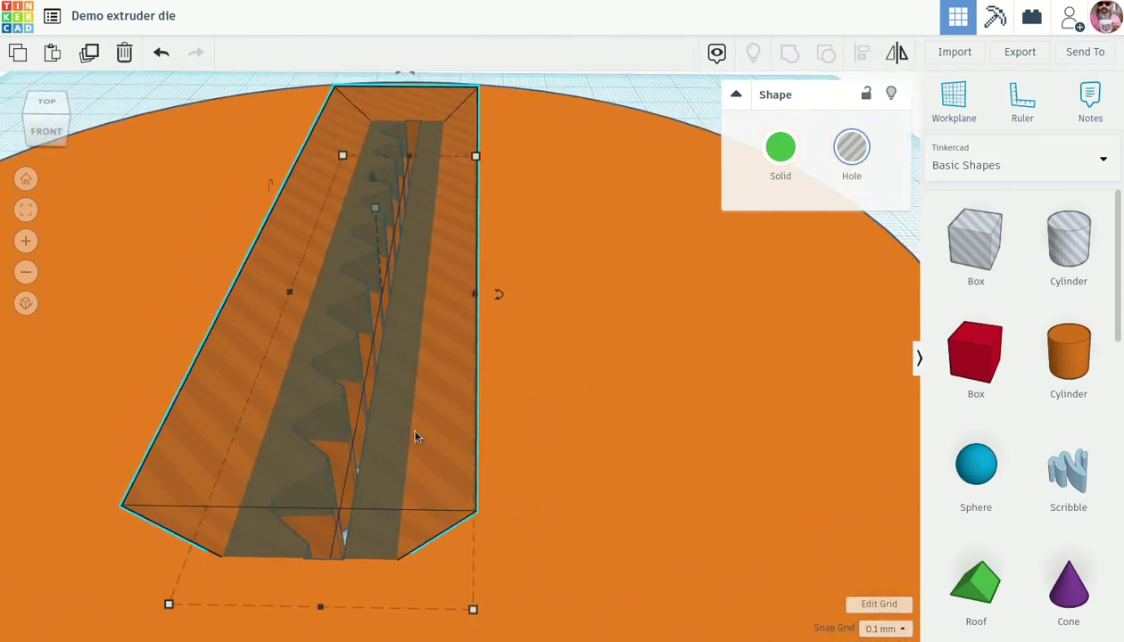